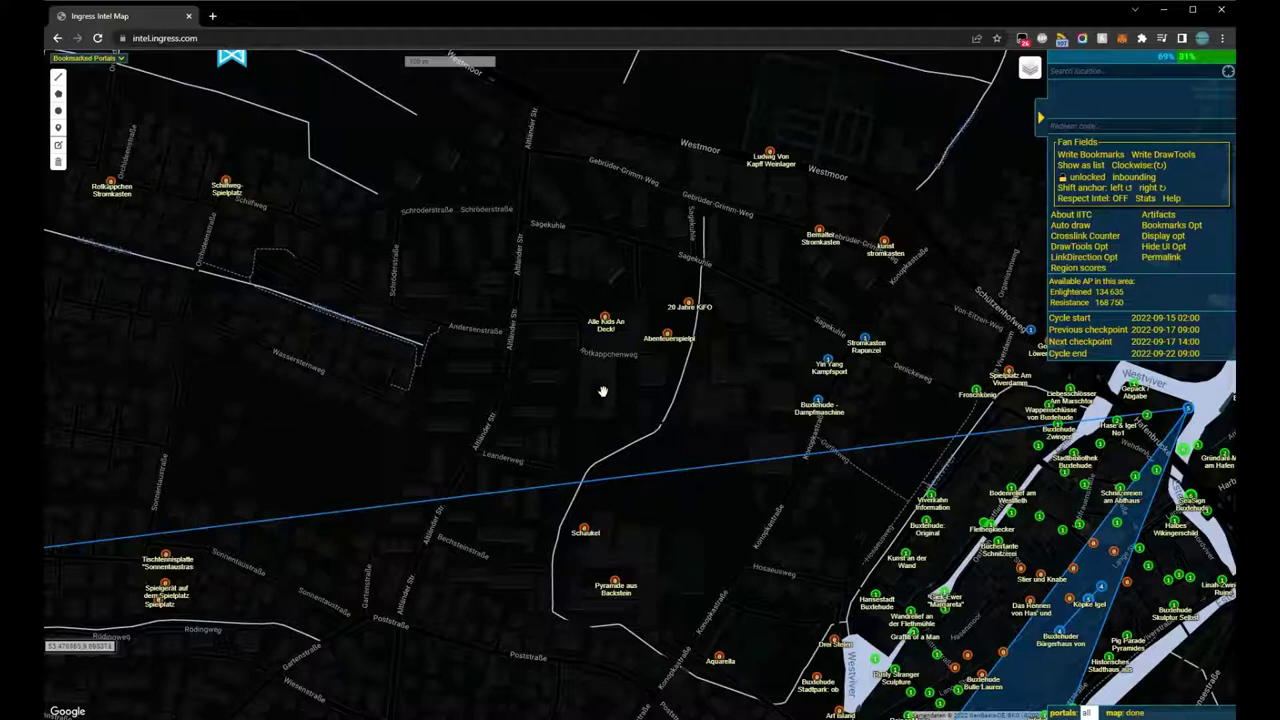
# Step: Hide the Portal Names layer and turn on the Fanfields links and Fanfields fields layers
pyautogui.moveTo(1033, 72)
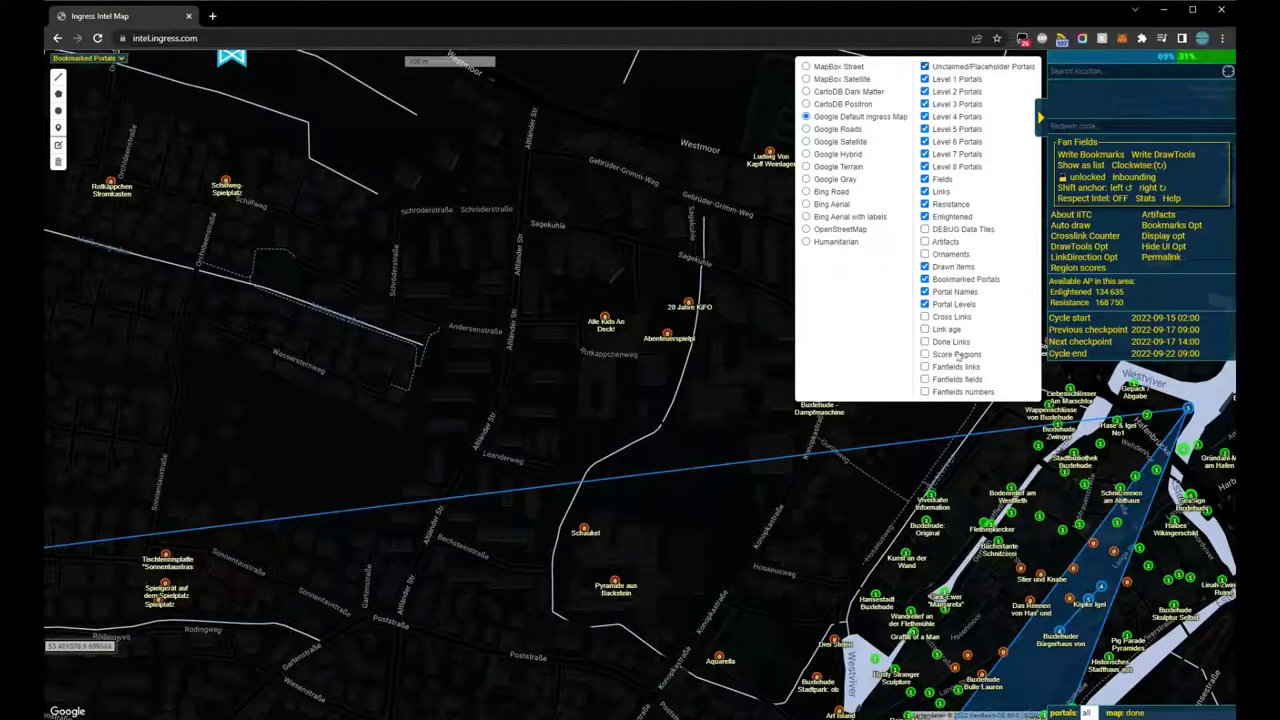
pyautogui.click(925, 292)
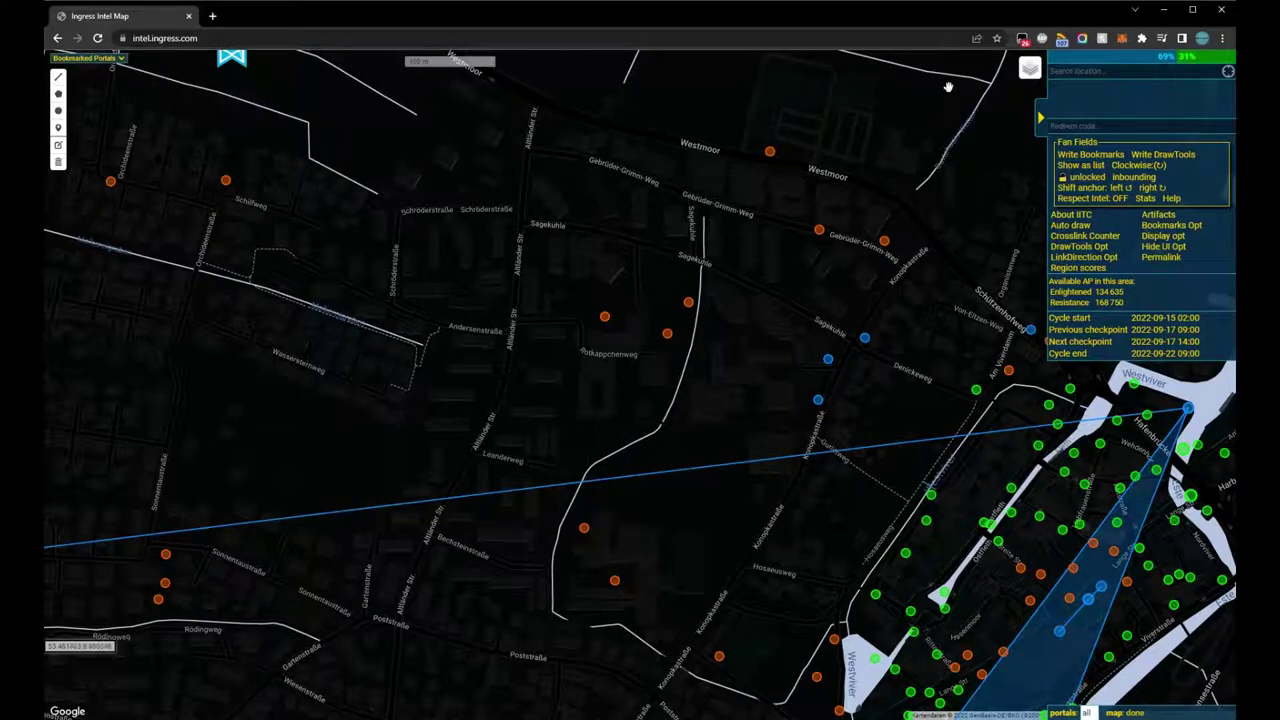
pyautogui.moveTo(1028, 80)
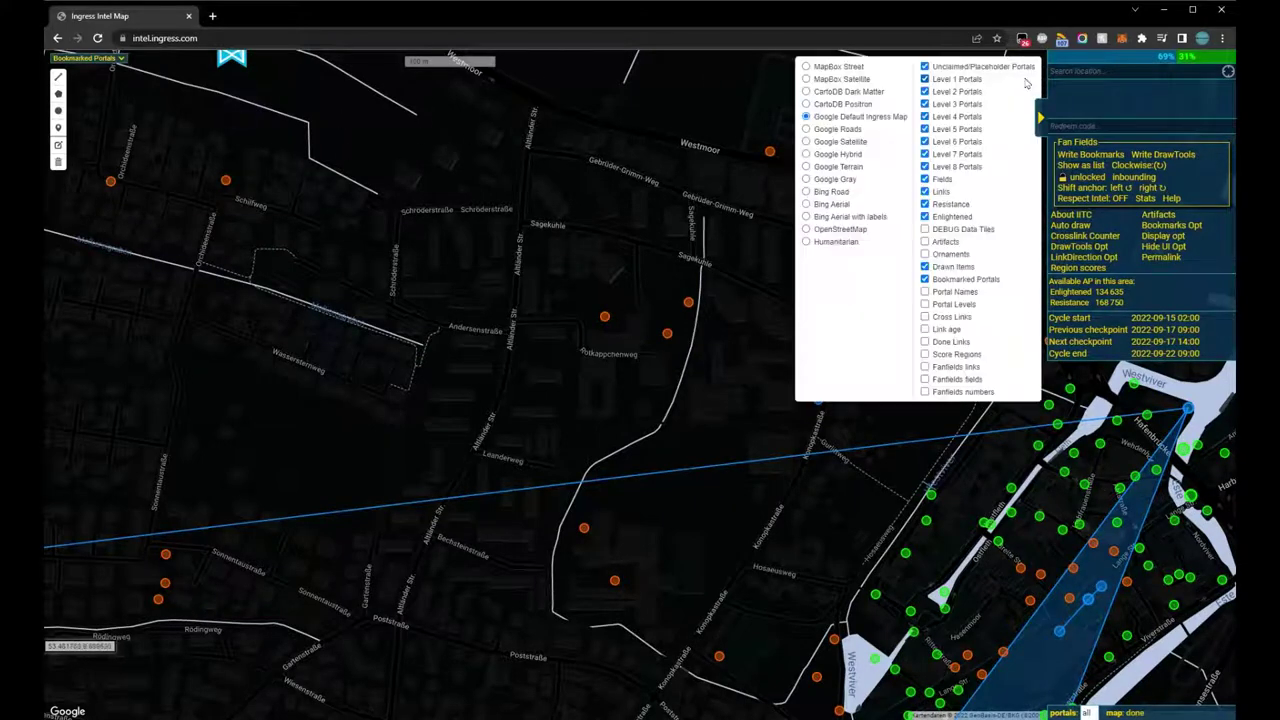
pyautogui.click(925, 367)
pyautogui.click(925, 379)
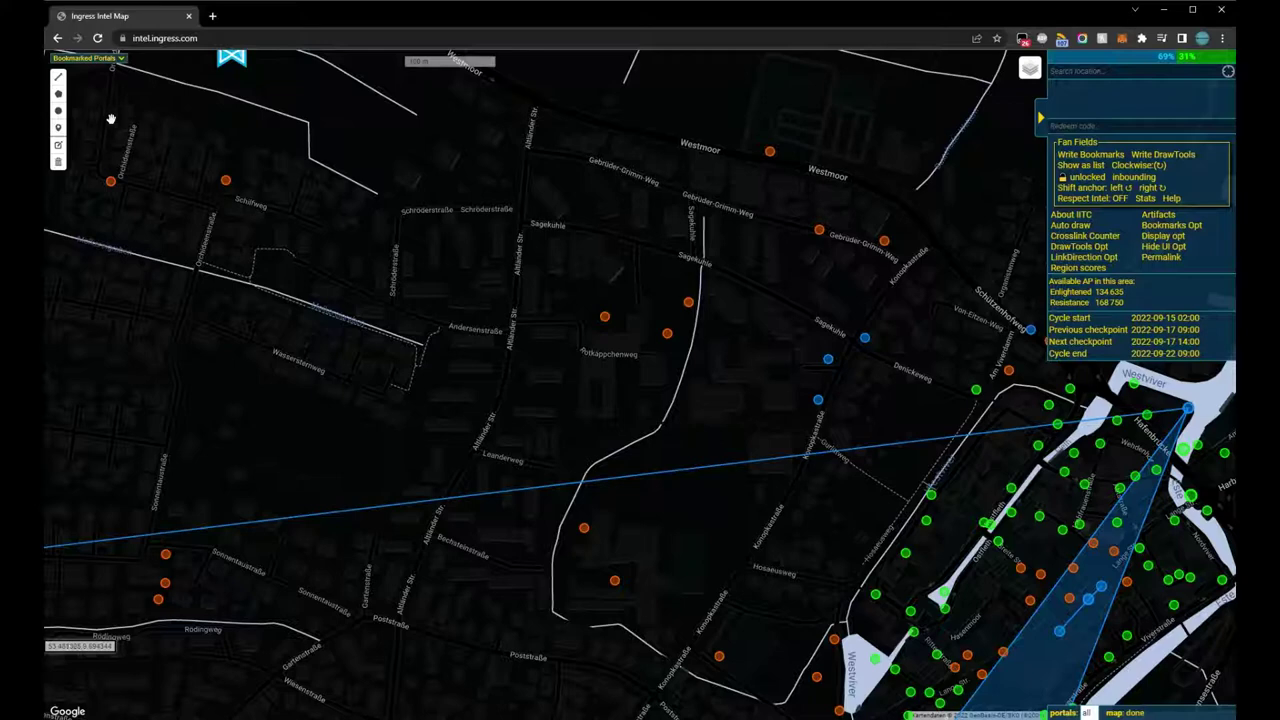
# Step: Draw a seven-corner polygon from Westmoor around the portals, giving an 11-key, 20-field fan plan
pyautogui.click(58, 93)
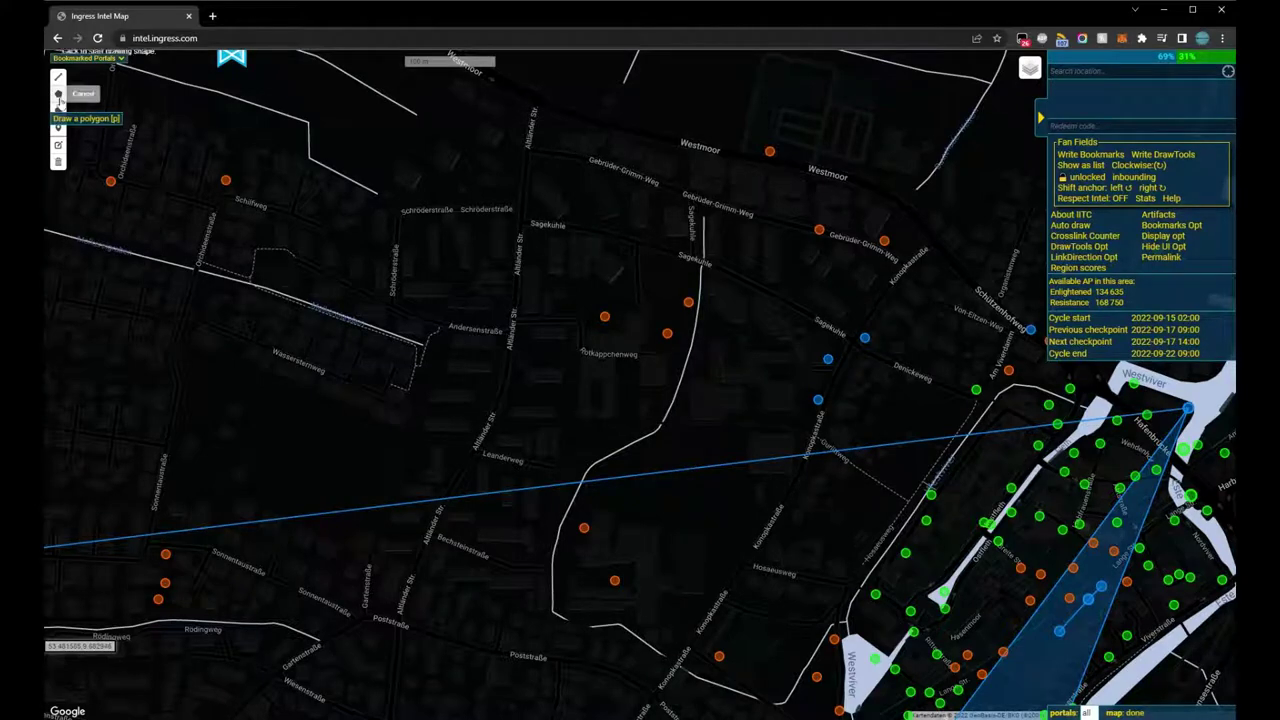
pyautogui.click(749, 121)
pyautogui.click(549, 349)
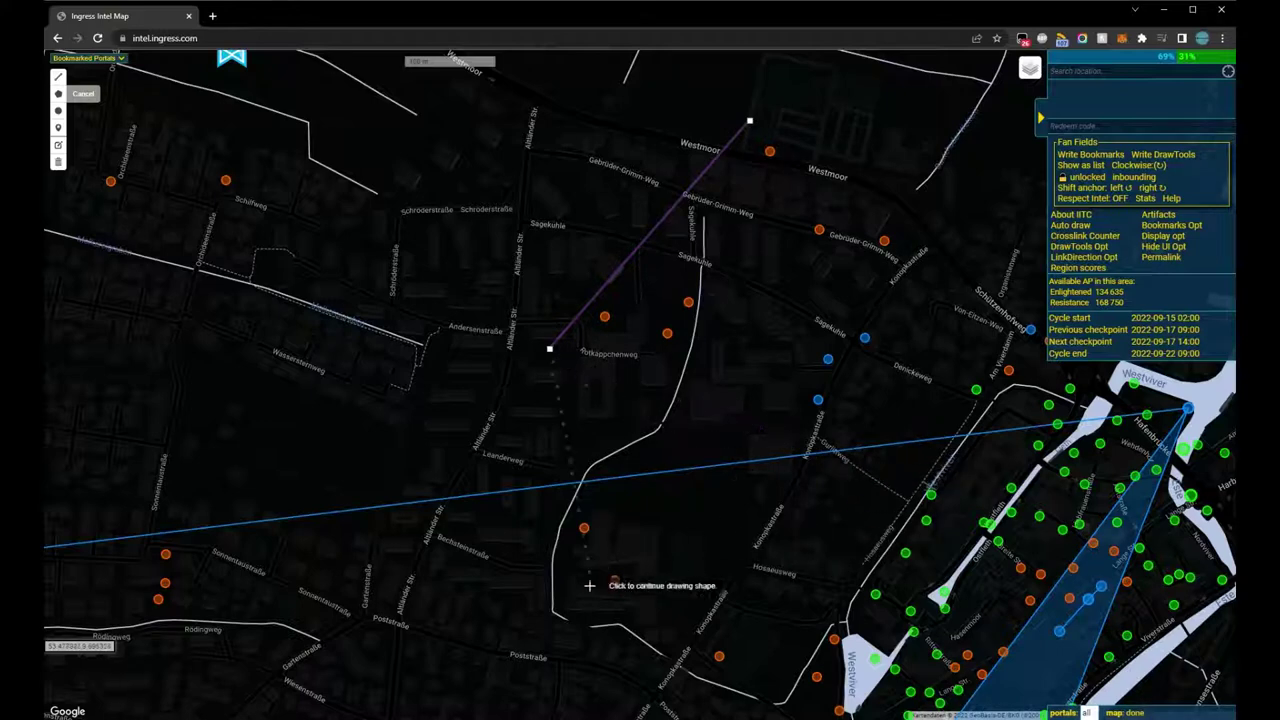
pyautogui.click(557, 650)
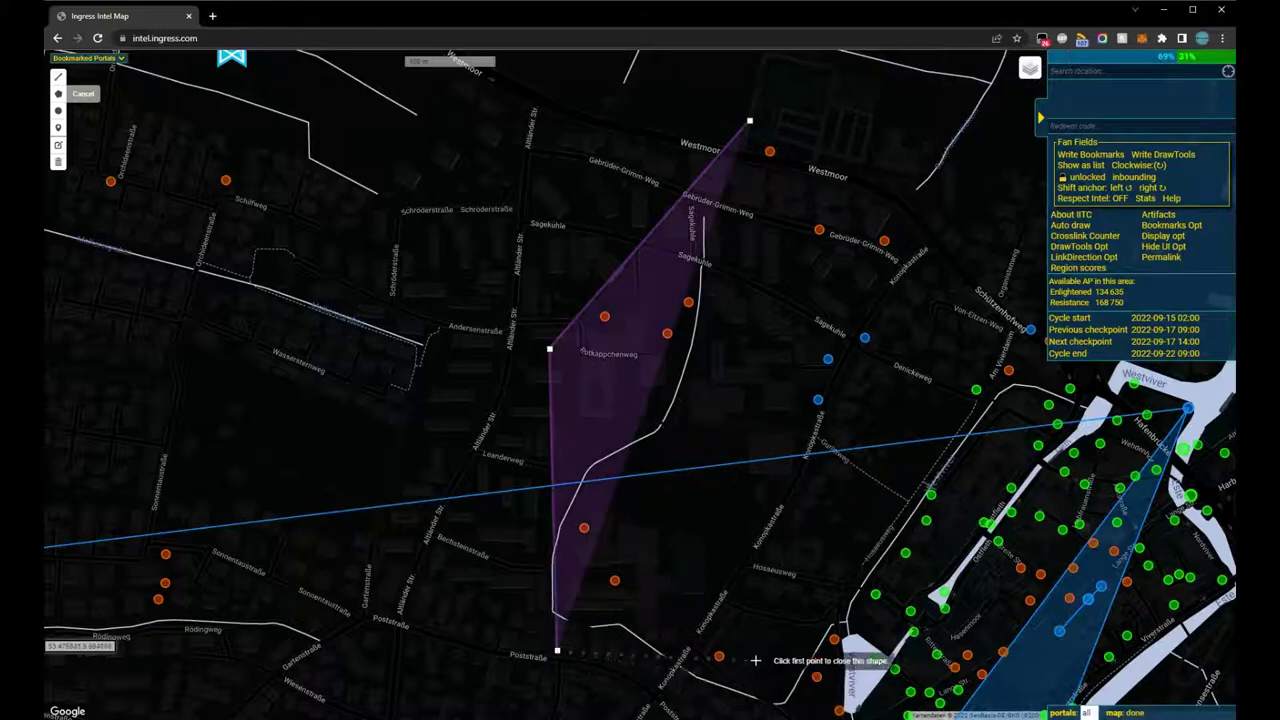
pyautogui.click(755, 660)
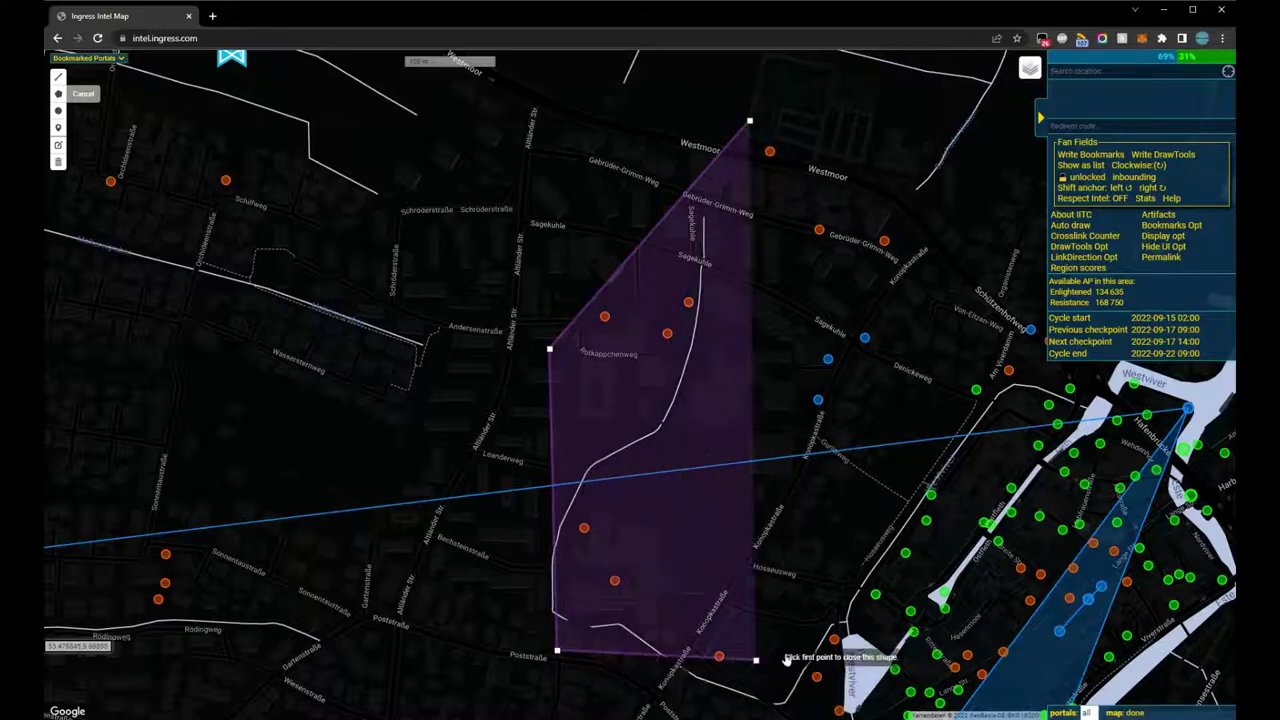
pyautogui.click(957, 213)
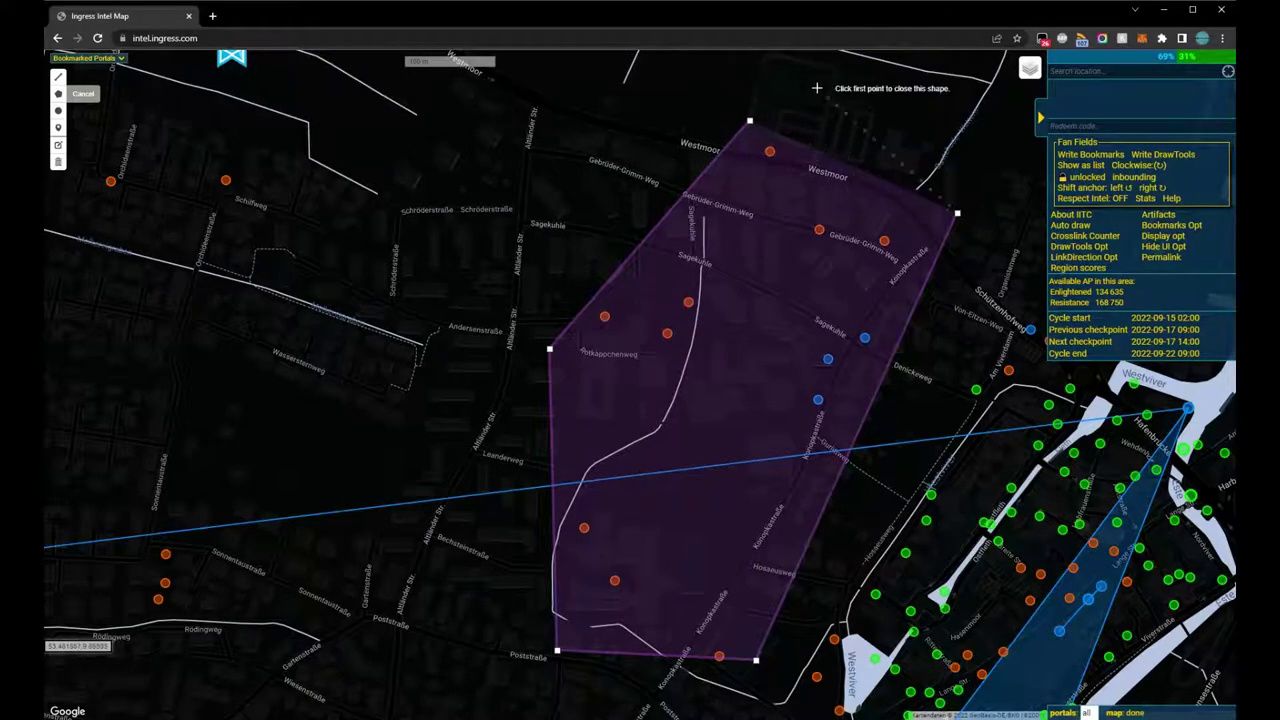
pyautogui.click(786, 69)
pyautogui.click(178, 156)
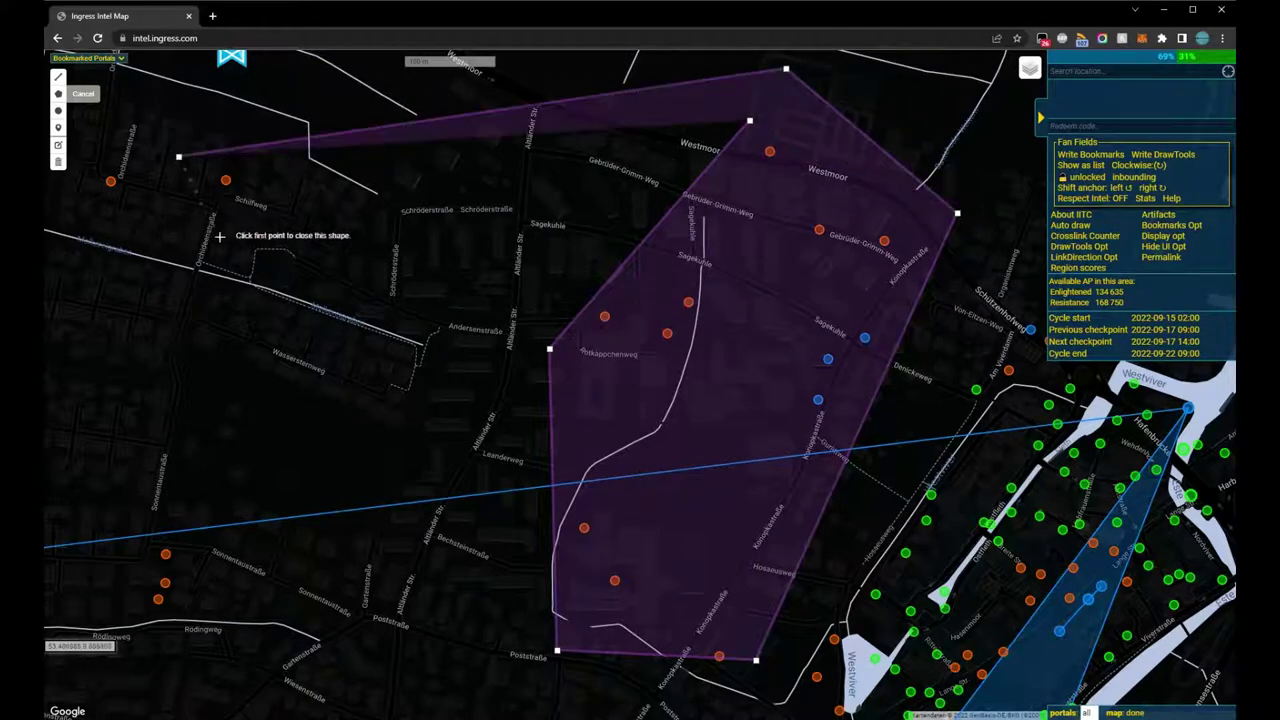
pyautogui.click(749, 121)
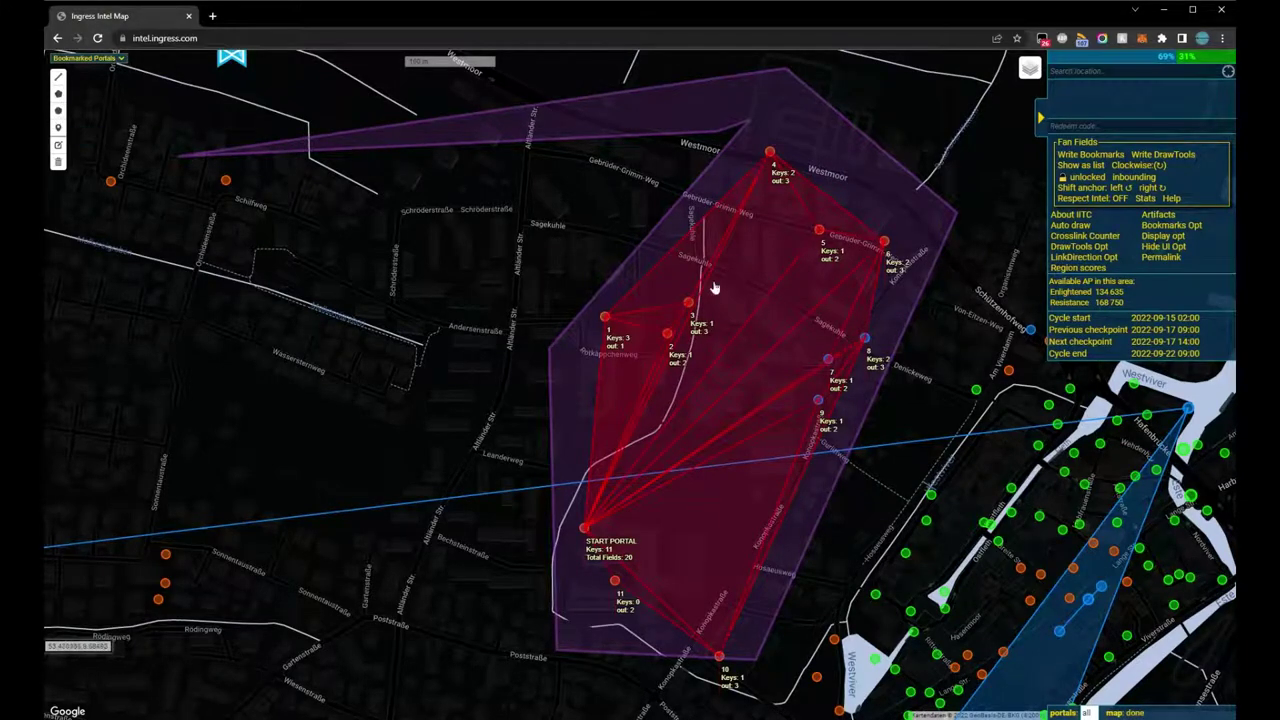
# Step: Draw a small polygon around an upper-left portal, raising the plan to 12 keys and 25 fields
pyautogui.click(58, 93)
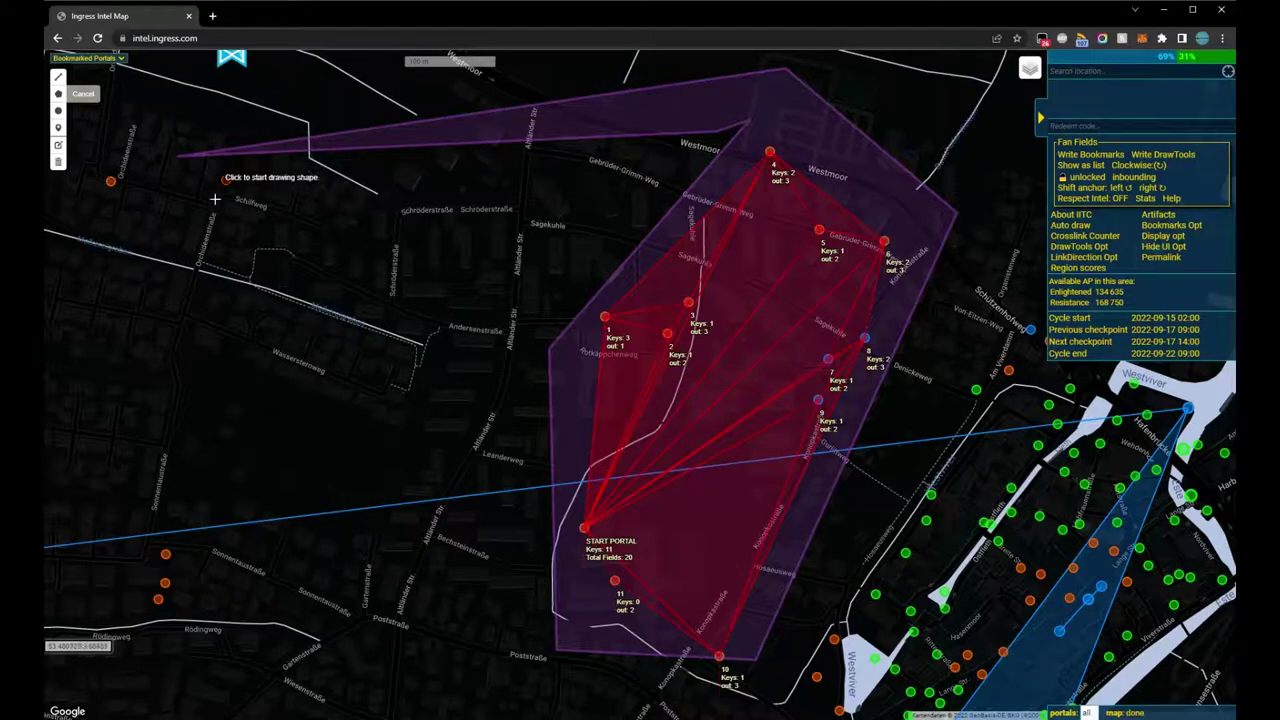
pyautogui.click(220, 221)
pyautogui.click(196, 163)
pyautogui.click(263, 170)
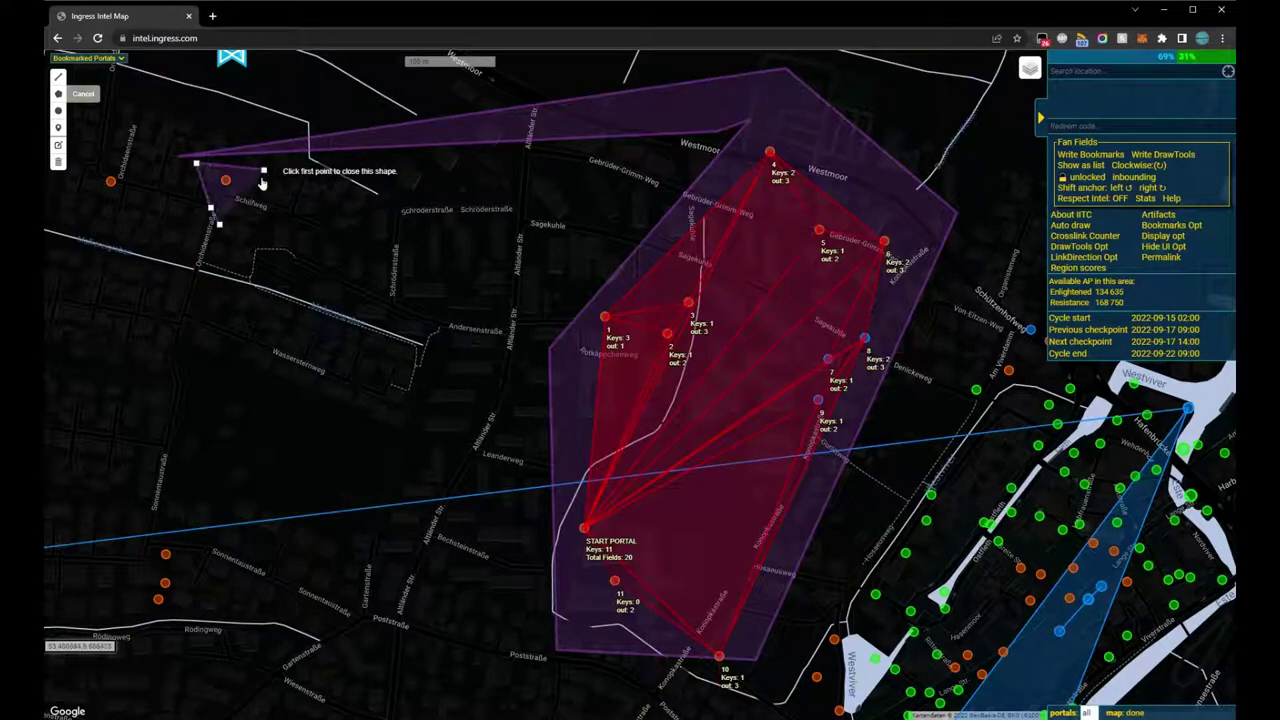
pyautogui.click(210, 208)
pyautogui.click(232, 219)
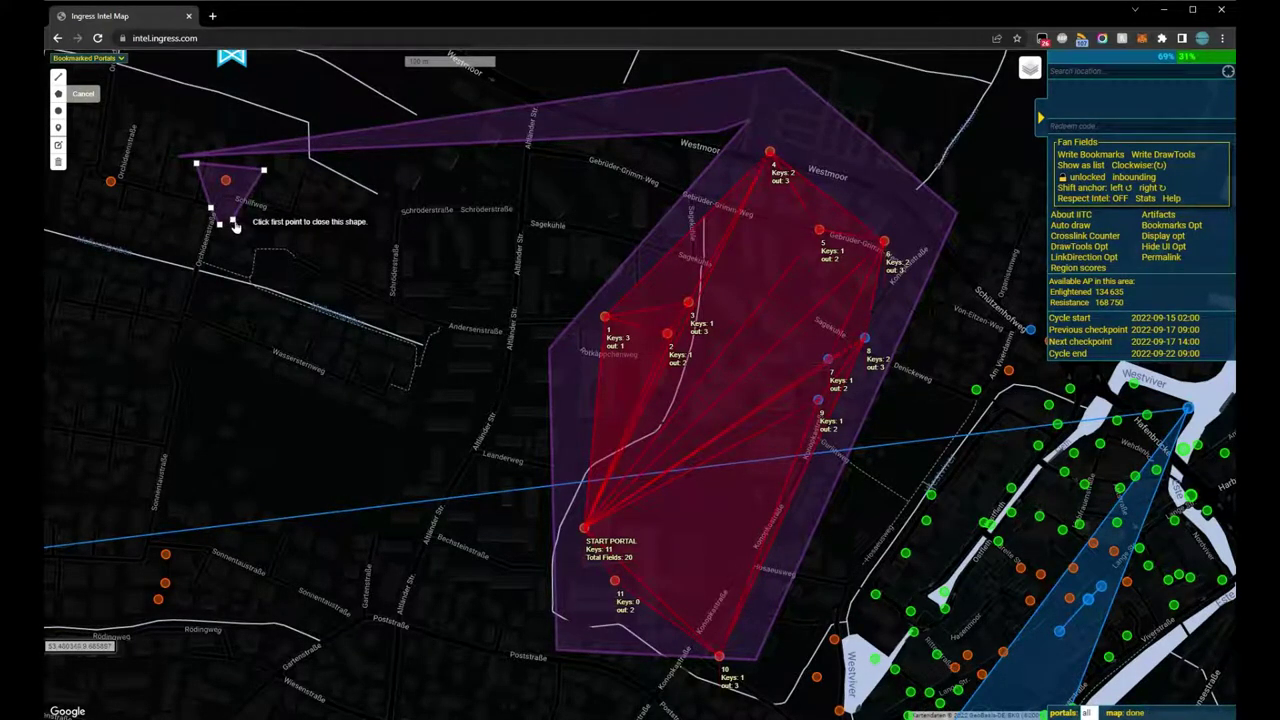
pyautogui.click(231, 221)
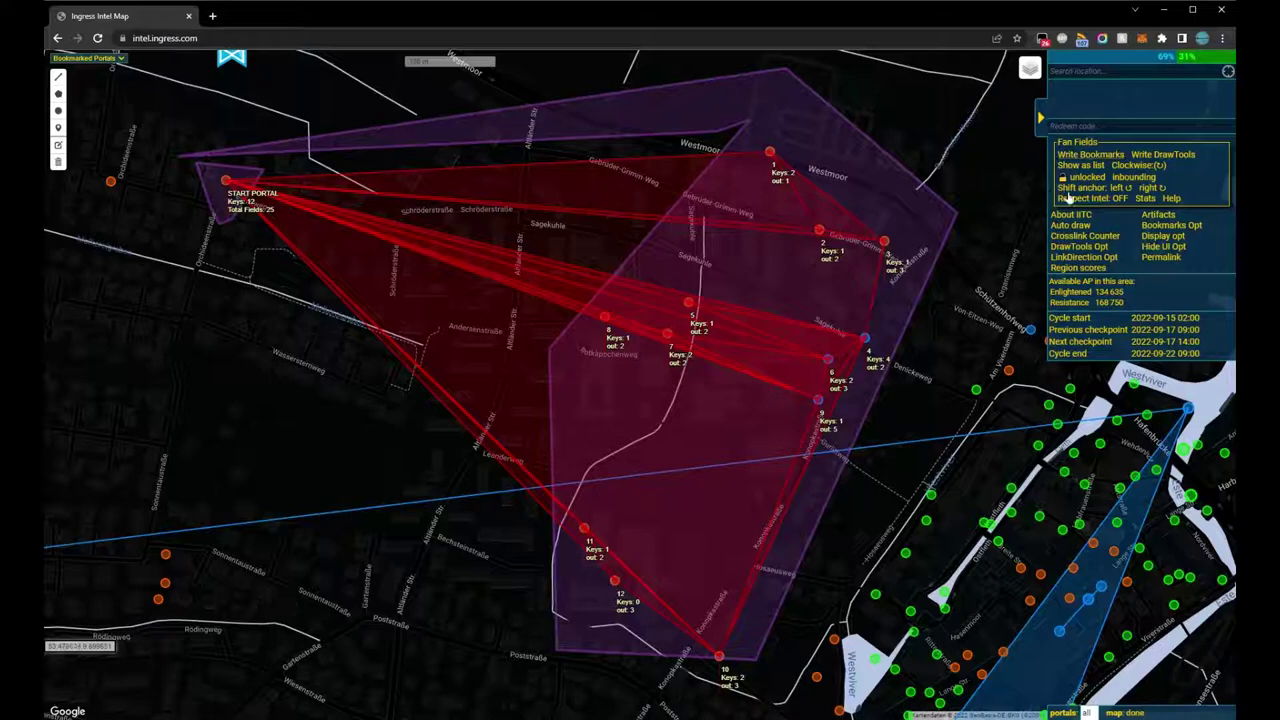
# Step: Switch the fan plan from inbounding to outbounding
pyautogui.click(1137, 177)
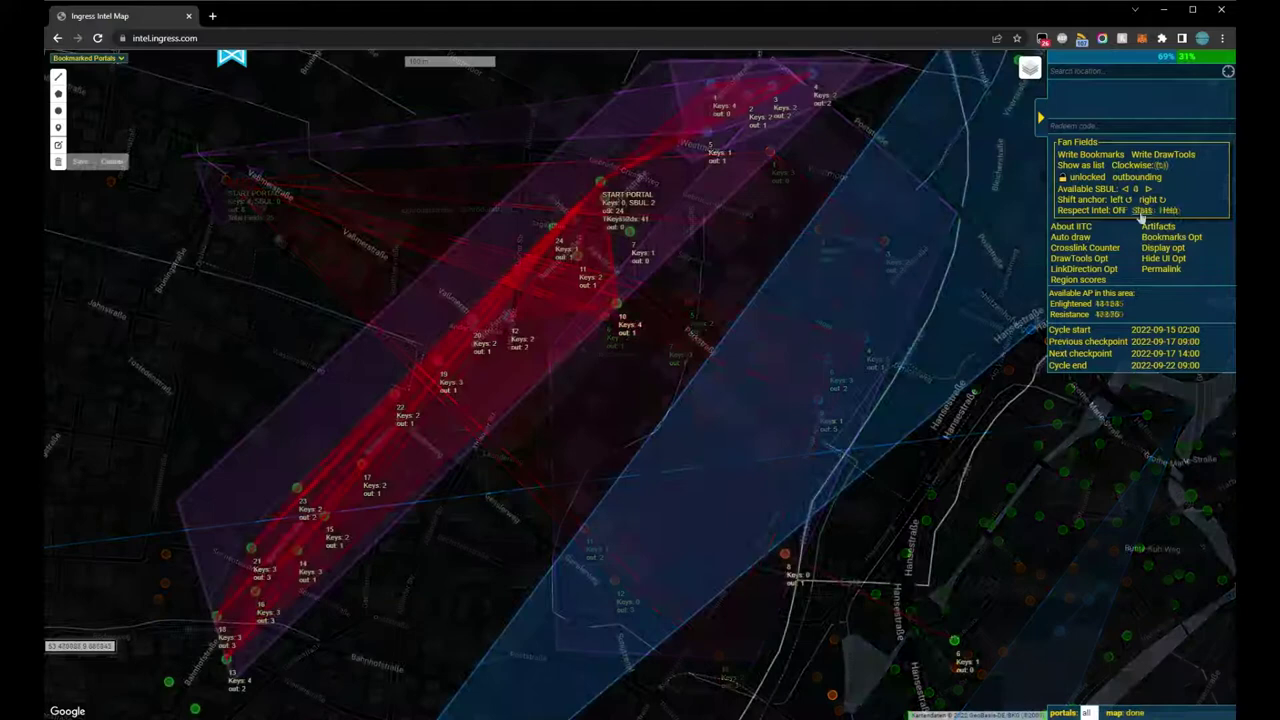
# Step: Shift the anchor right twice so the fan starts at the far-right portal, totalling 49 fields
pyautogui.click(1150, 200)
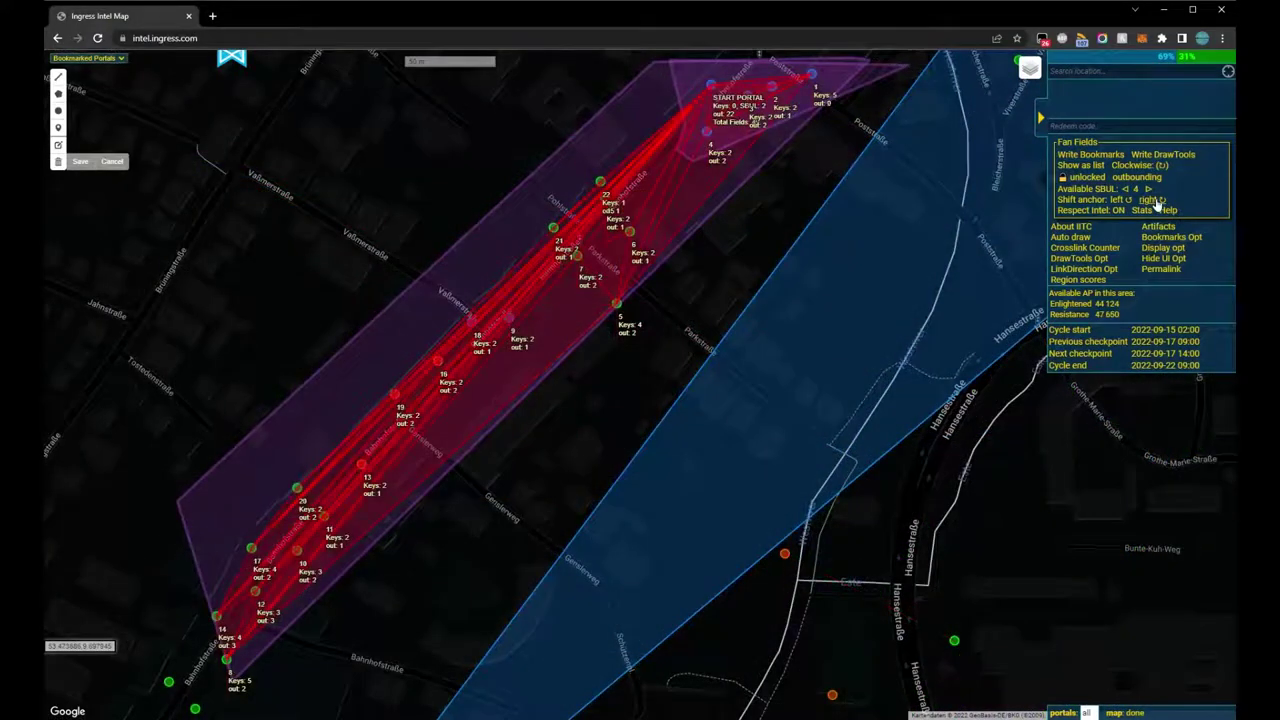
pyautogui.click(1152, 200)
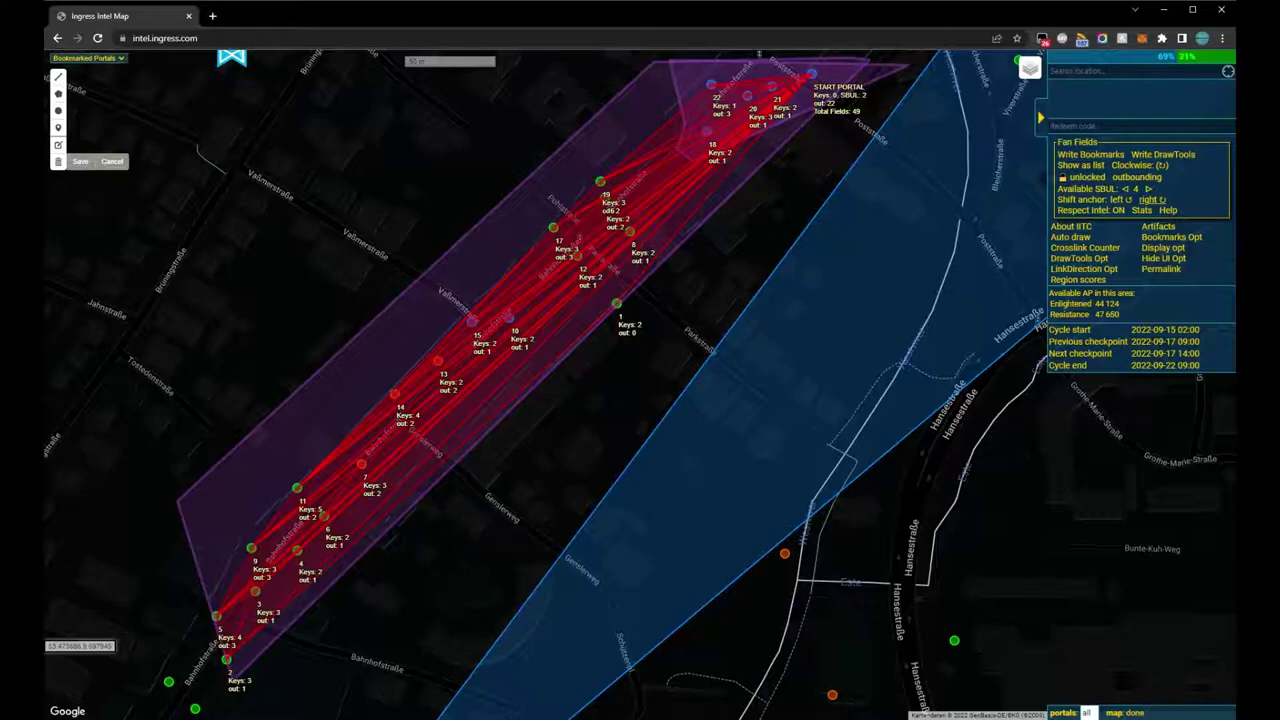
pyautogui.scroll(-3, 850, 308)
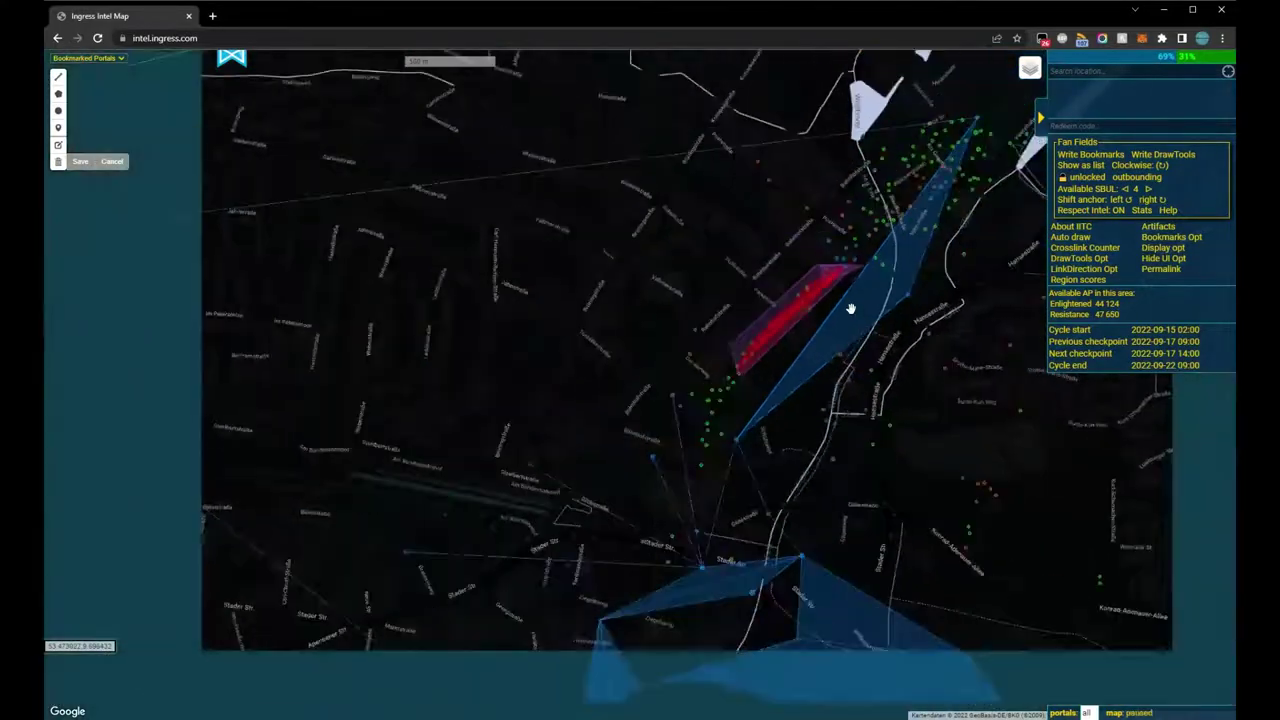
pyautogui.scroll(2, 866, 365)
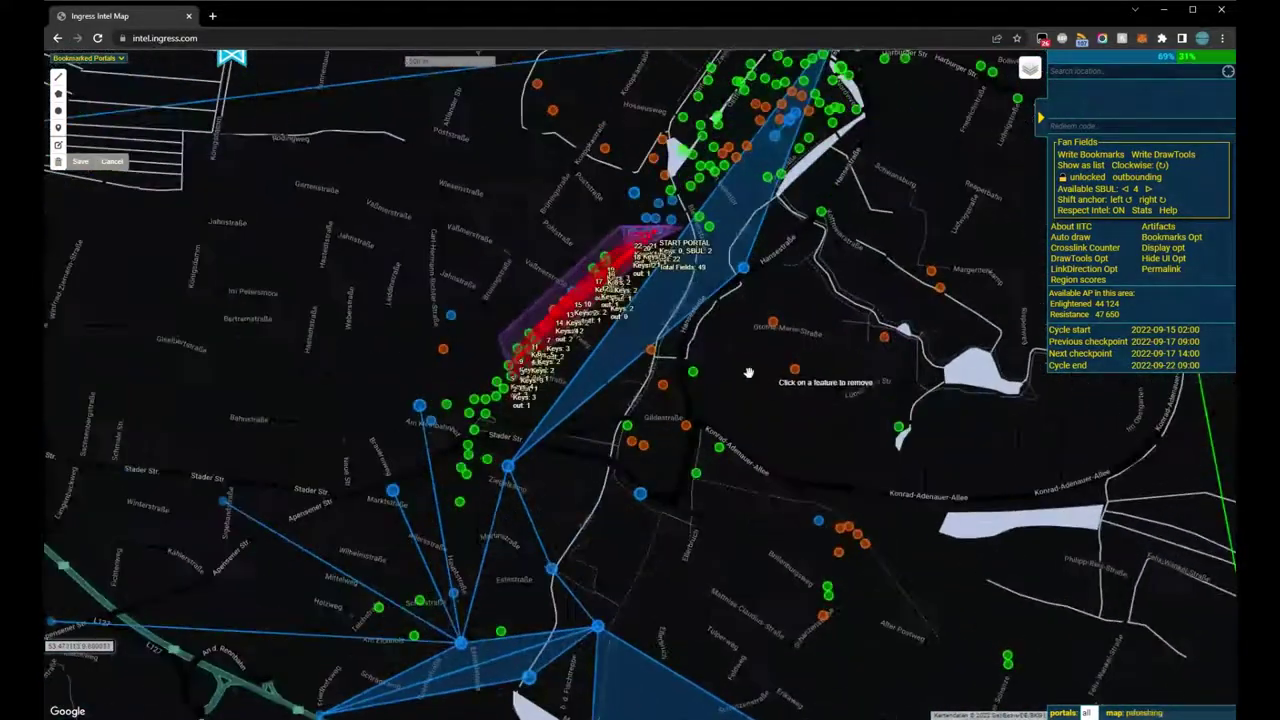
pyautogui.scroll(1, 800, 340)
# Step: Outline a portal at the lower right to add it to the fan plan
pyautogui.click(112, 161)
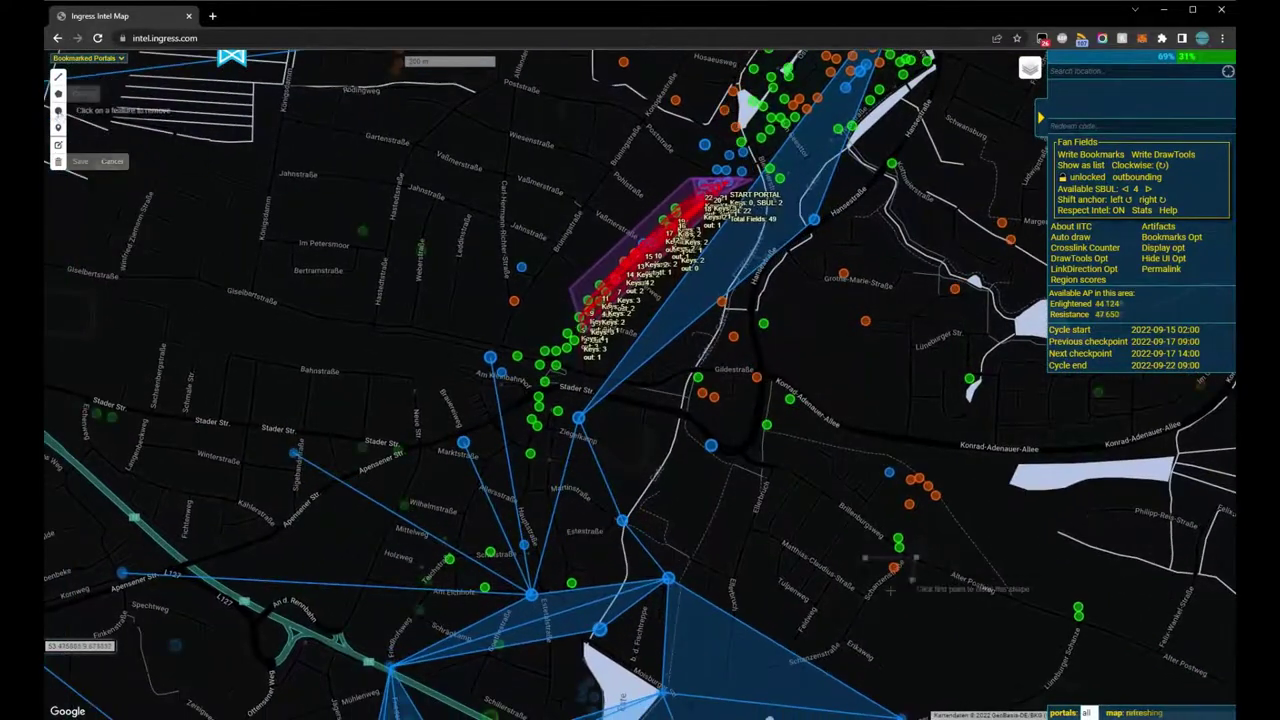
pyautogui.click(58, 93)
pyautogui.click(858, 576)
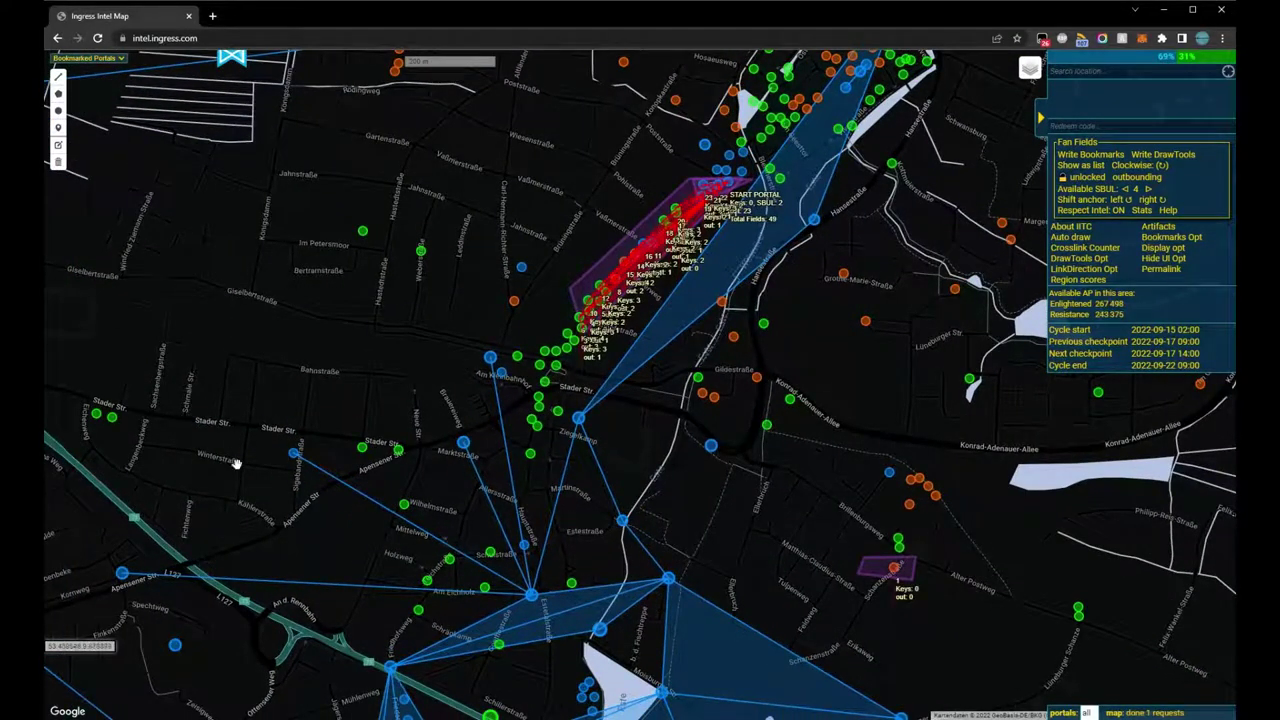
# Step: Draw a small polygon around the Stader Str portal, making it the start with 60 fields
pyautogui.click(58, 93)
pyautogui.click(105, 405)
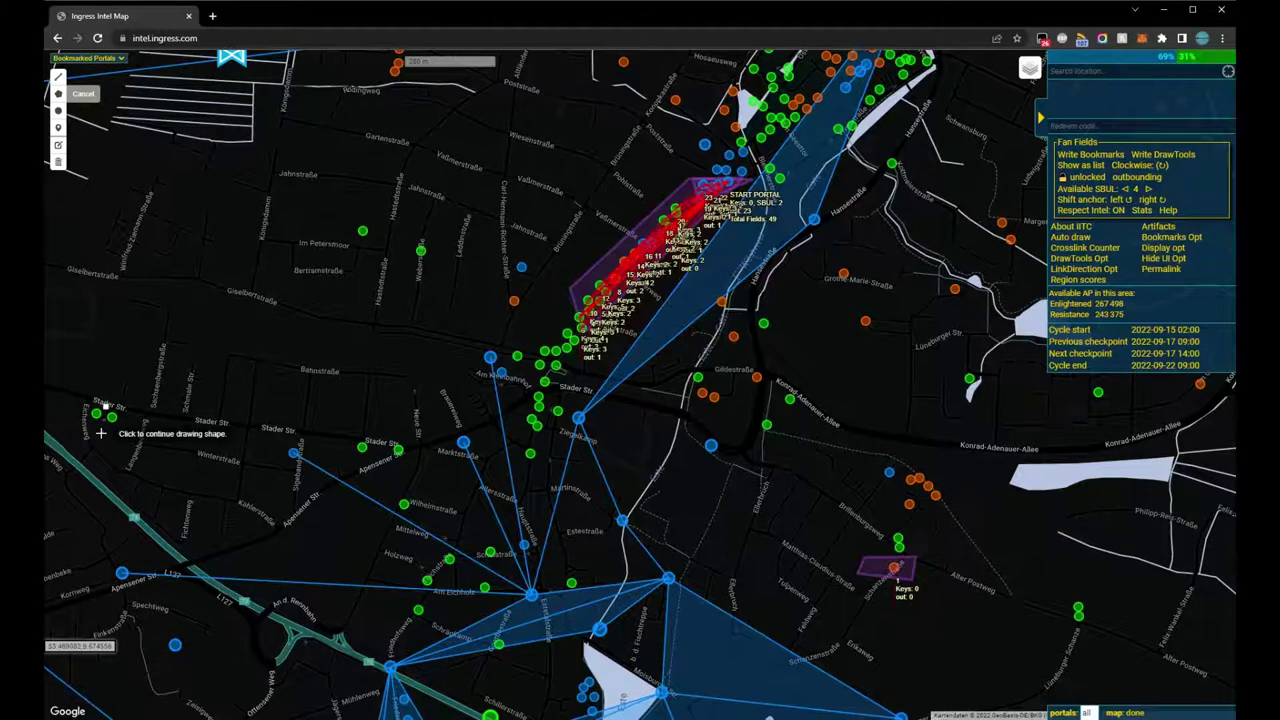
pyautogui.click(101, 433)
pyautogui.click(127, 418)
pyautogui.click(105, 405)
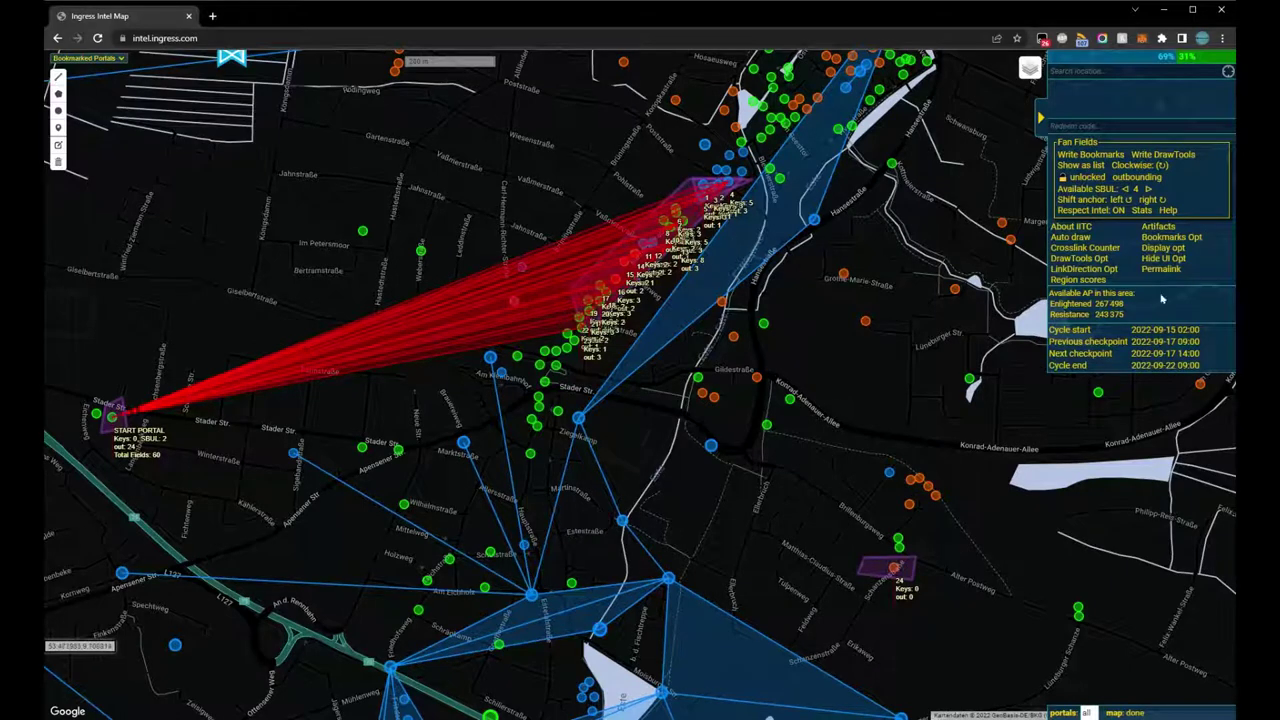
# Step: Turn Respect Intel off and reverse the fan order to counterclockwise, giving 65 fields
pyautogui.click(1115, 210)
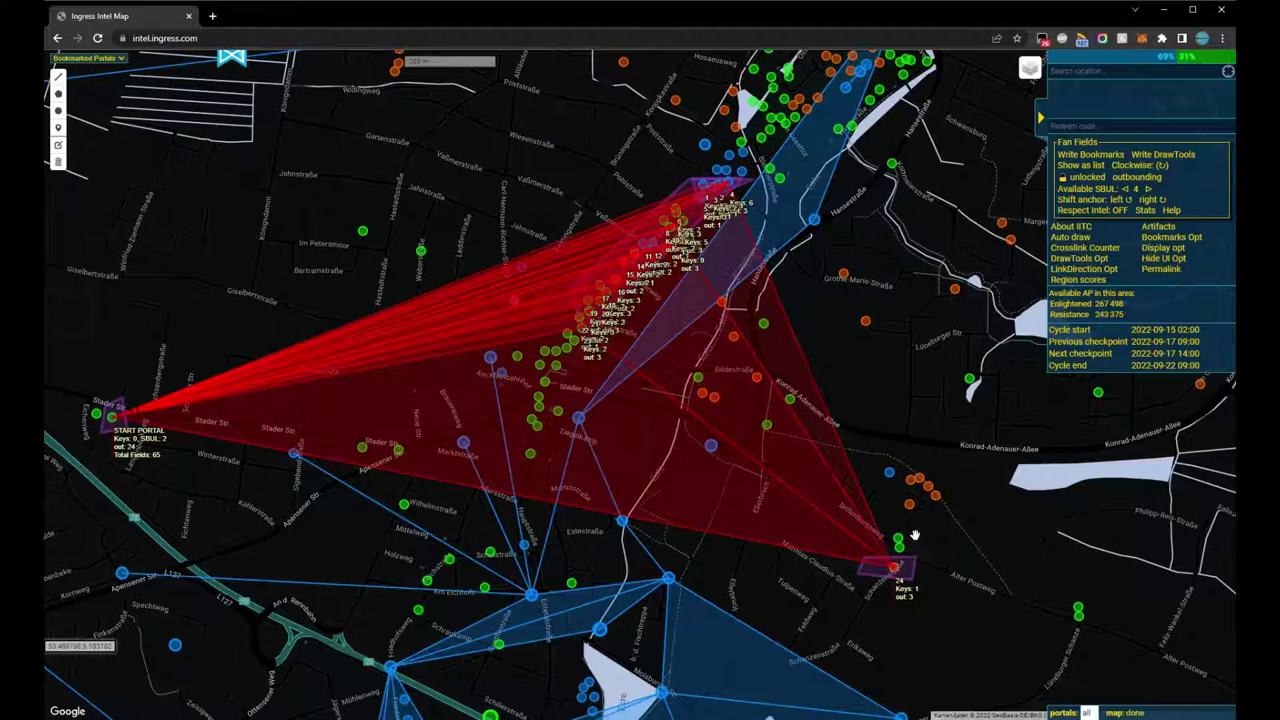
pyautogui.click(1138, 166)
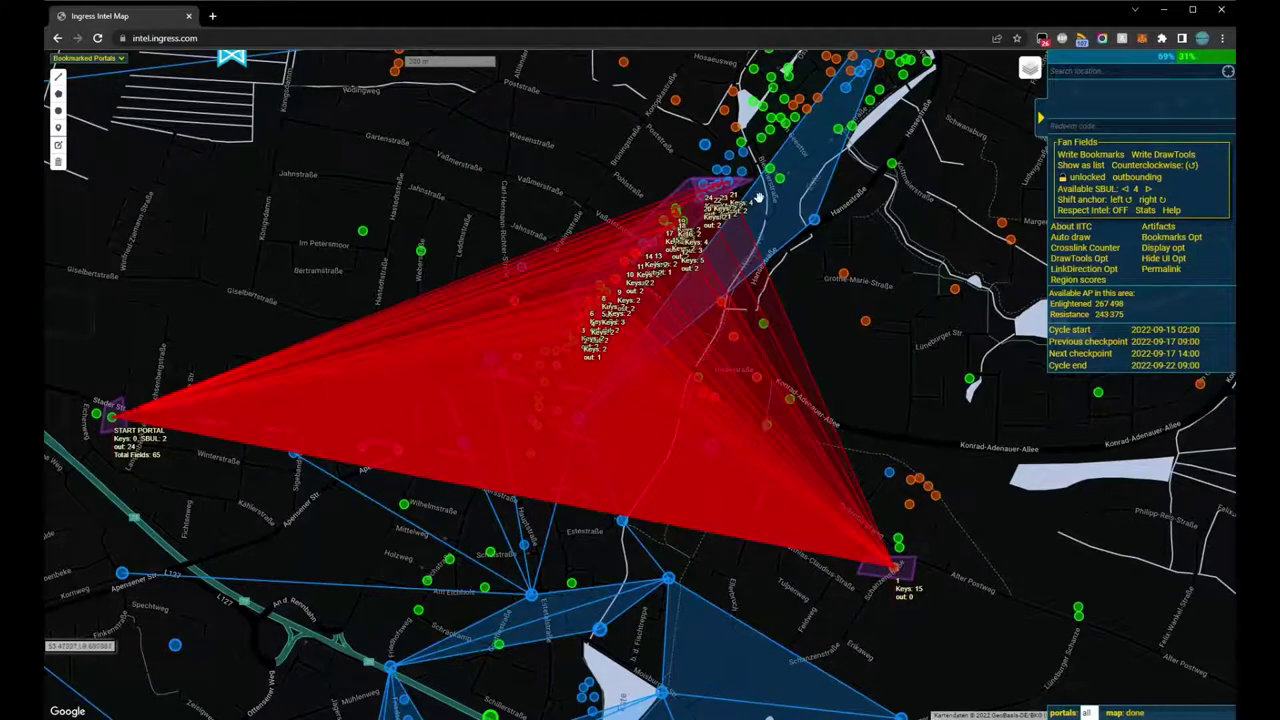
# Step: Keep the fan order counterclockwise and lock the plan at 147 fields
pyautogui.scroll(2, 584, 337)
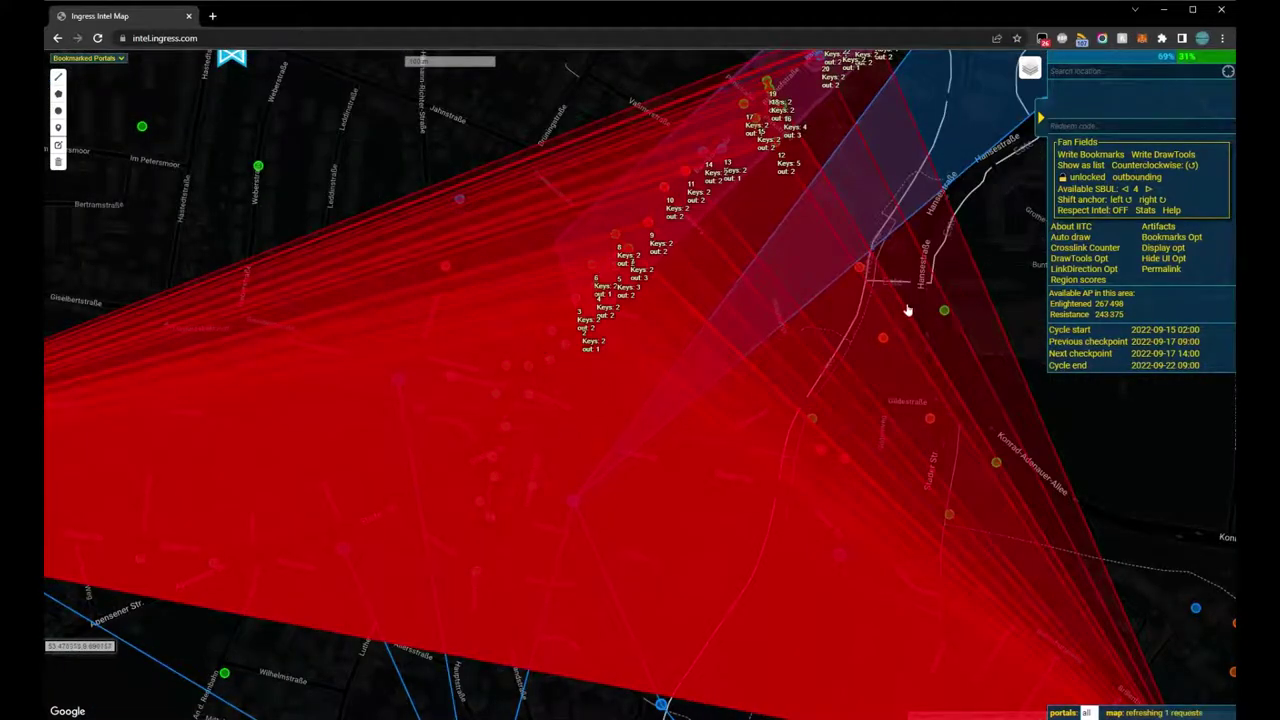
pyautogui.click(1153, 170)
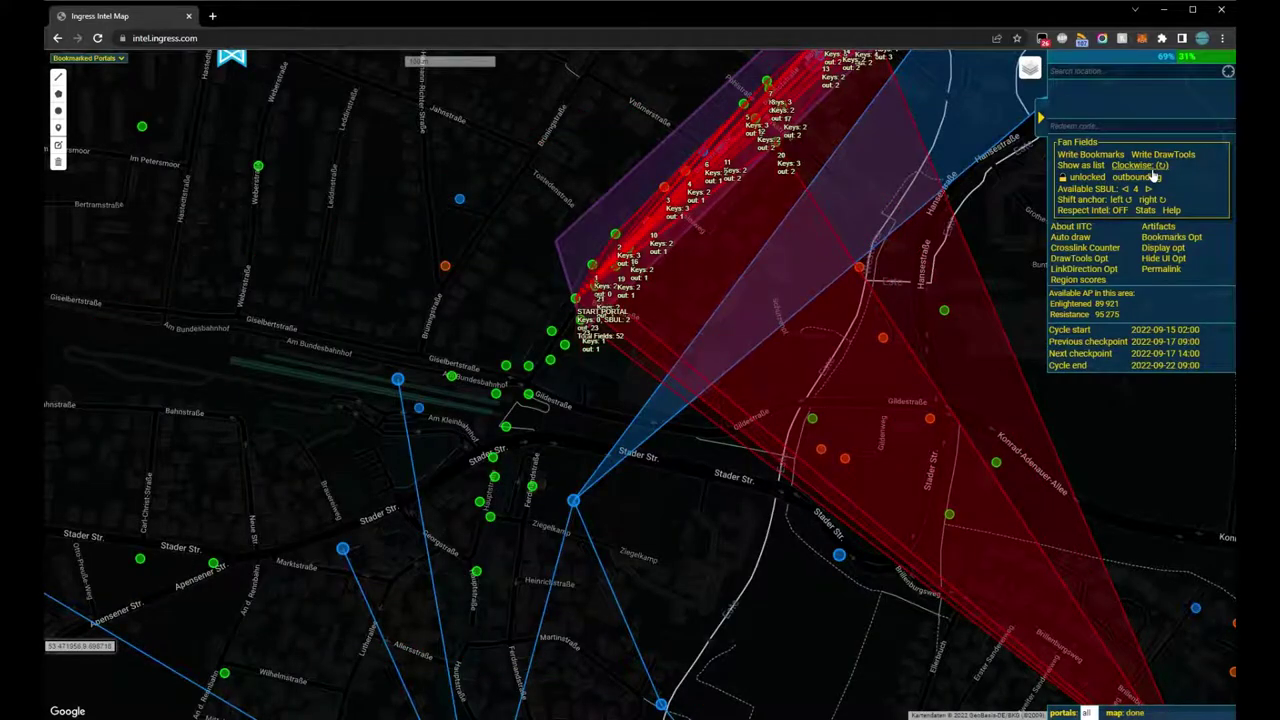
pyautogui.click(1153, 170)
pyautogui.scroll(-1, 560, 415)
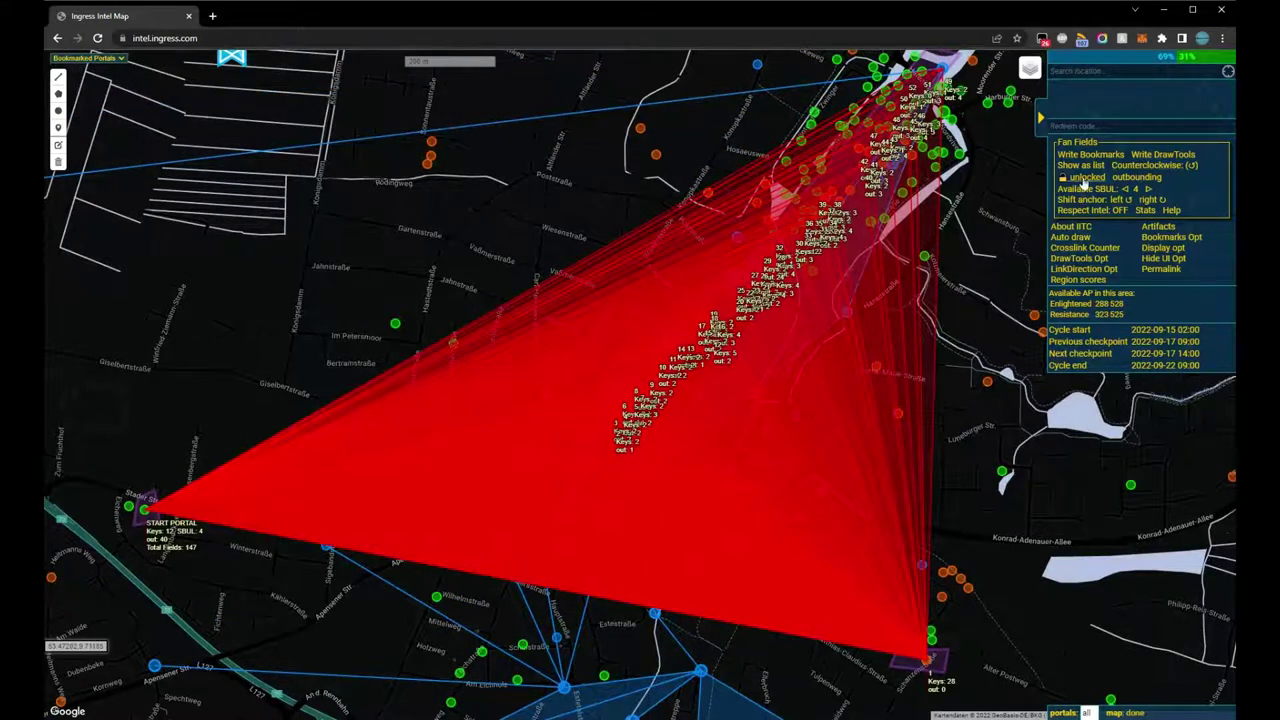
pyautogui.click(1083, 178)
# Step: Zoom in and pan to view portals 20–27 with their key and outgoing-link labels
pyautogui.scroll(2, 871, 223)
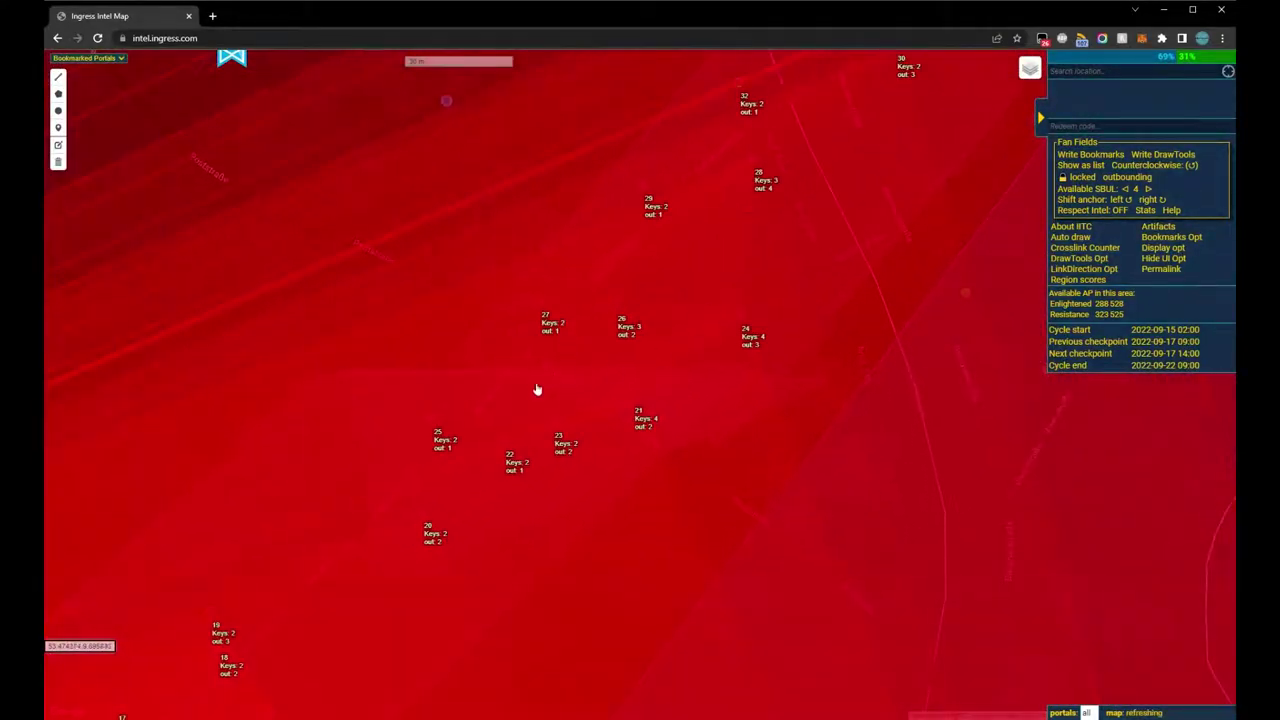
pyautogui.scroll(1, 461, 412)
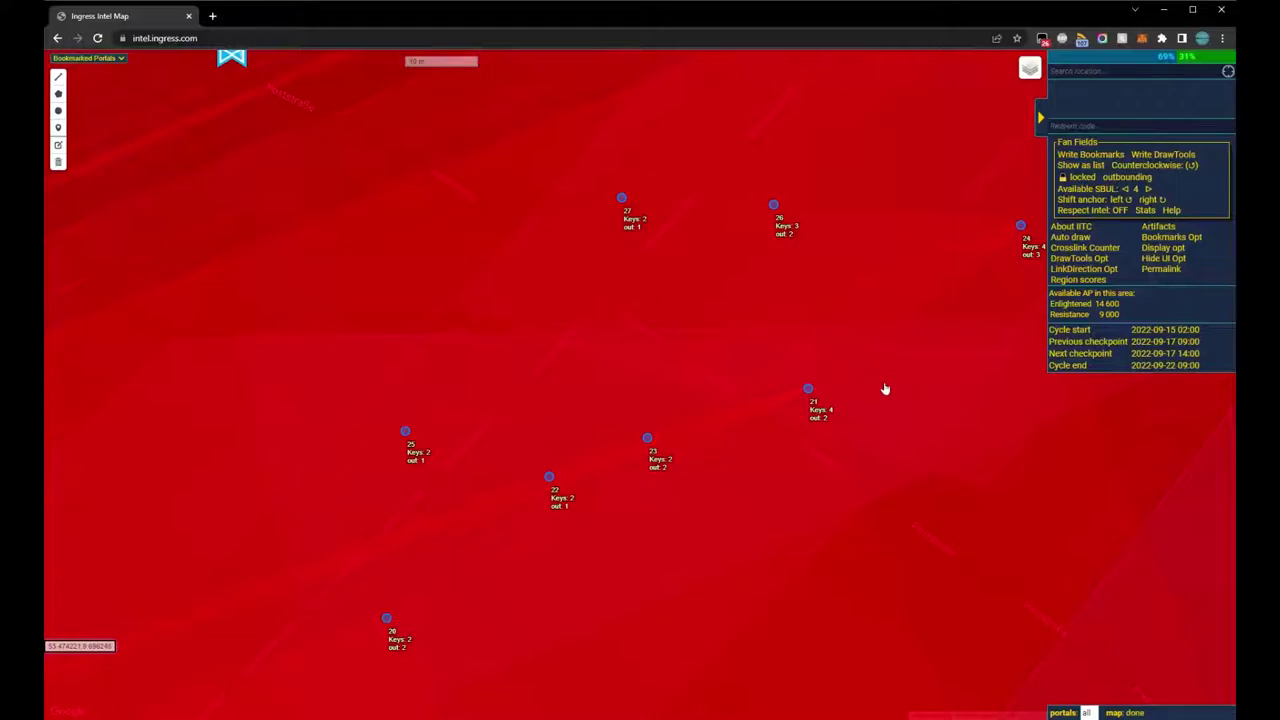
pyautogui.moveTo(883, 393); pyautogui.dragTo(780, 423)
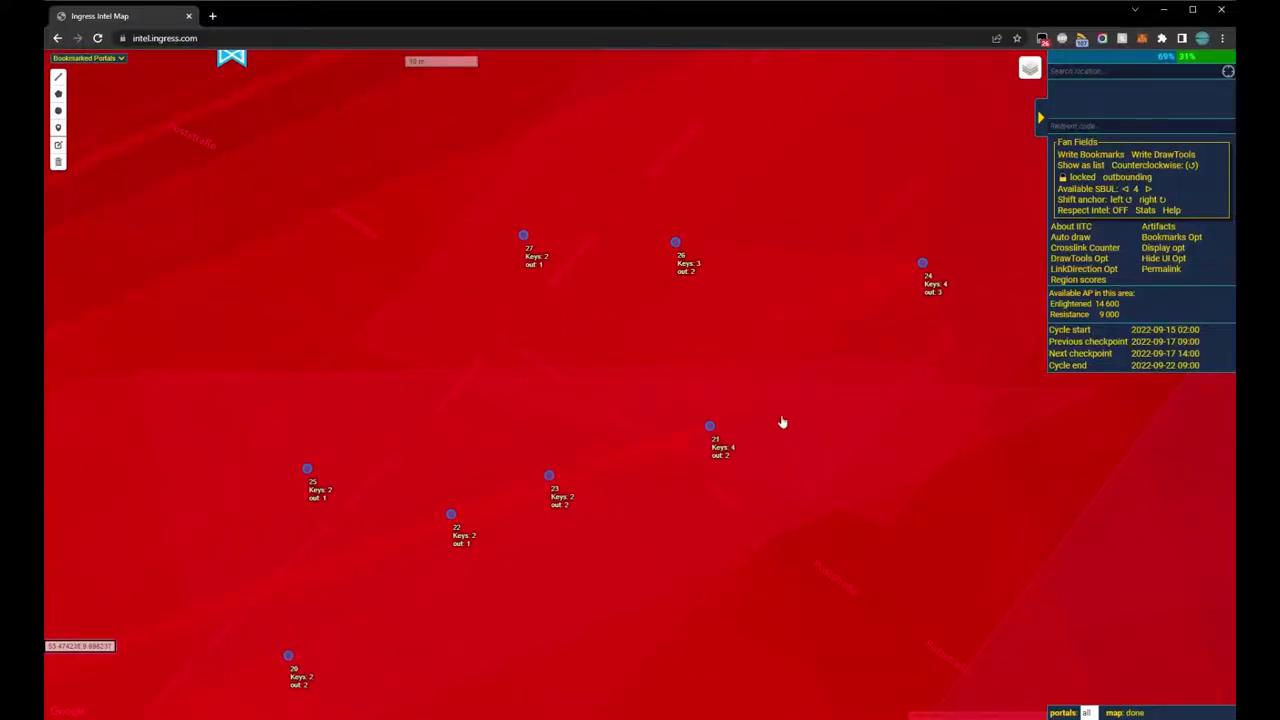
# Step: Check Stats, delete the far-left polygon, and switch the fan to inbounding with 138 fields
pyautogui.scroll(-4, 783, 422)
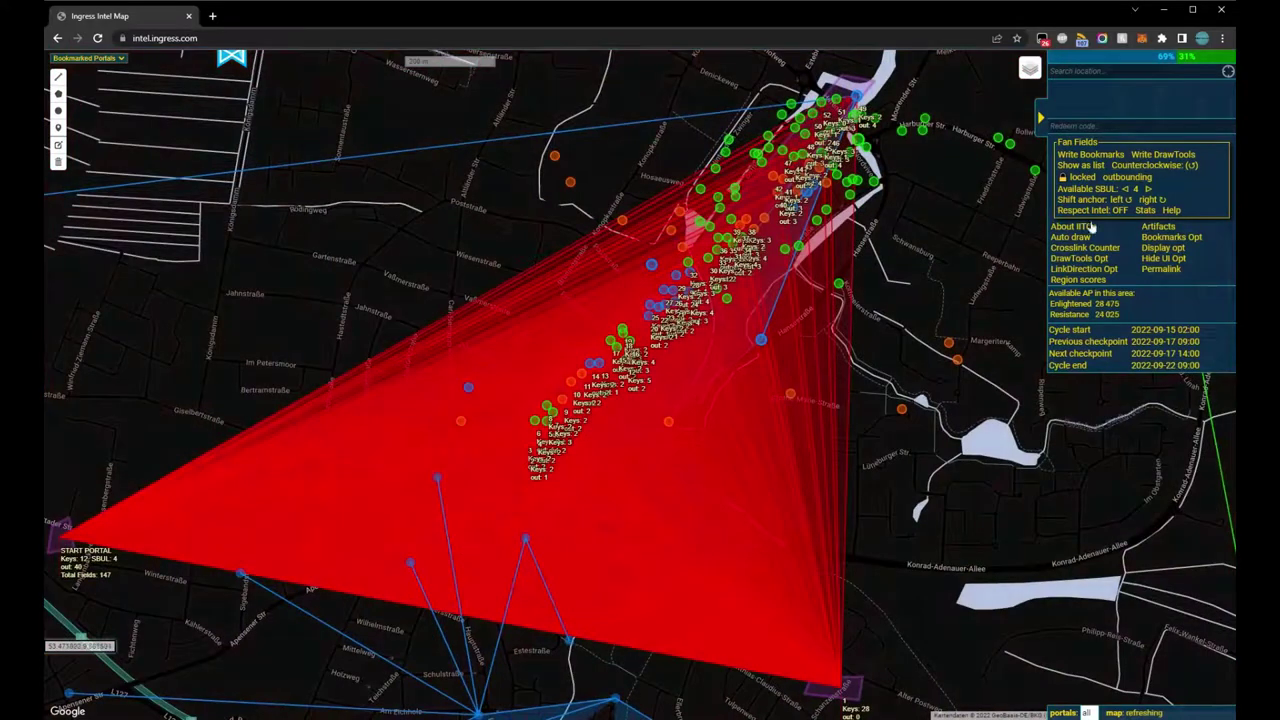
pyautogui.click(1144, 211)
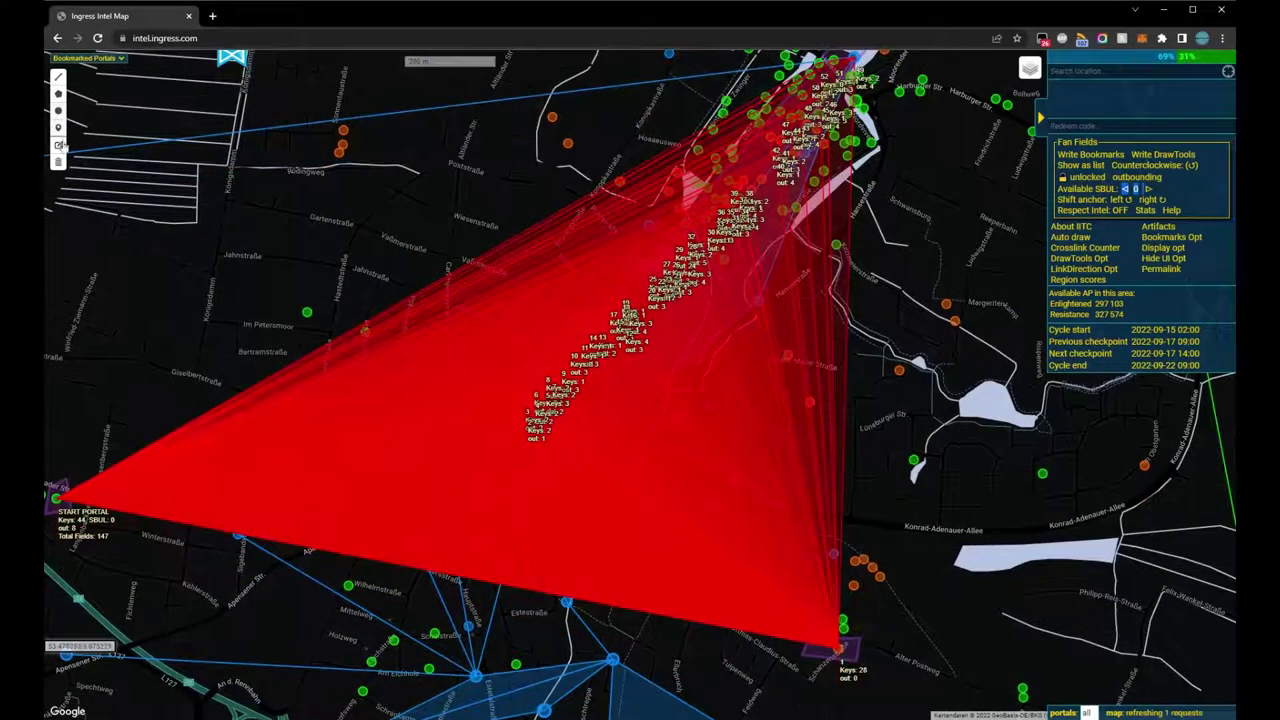
pyautogui.click(59, 164)
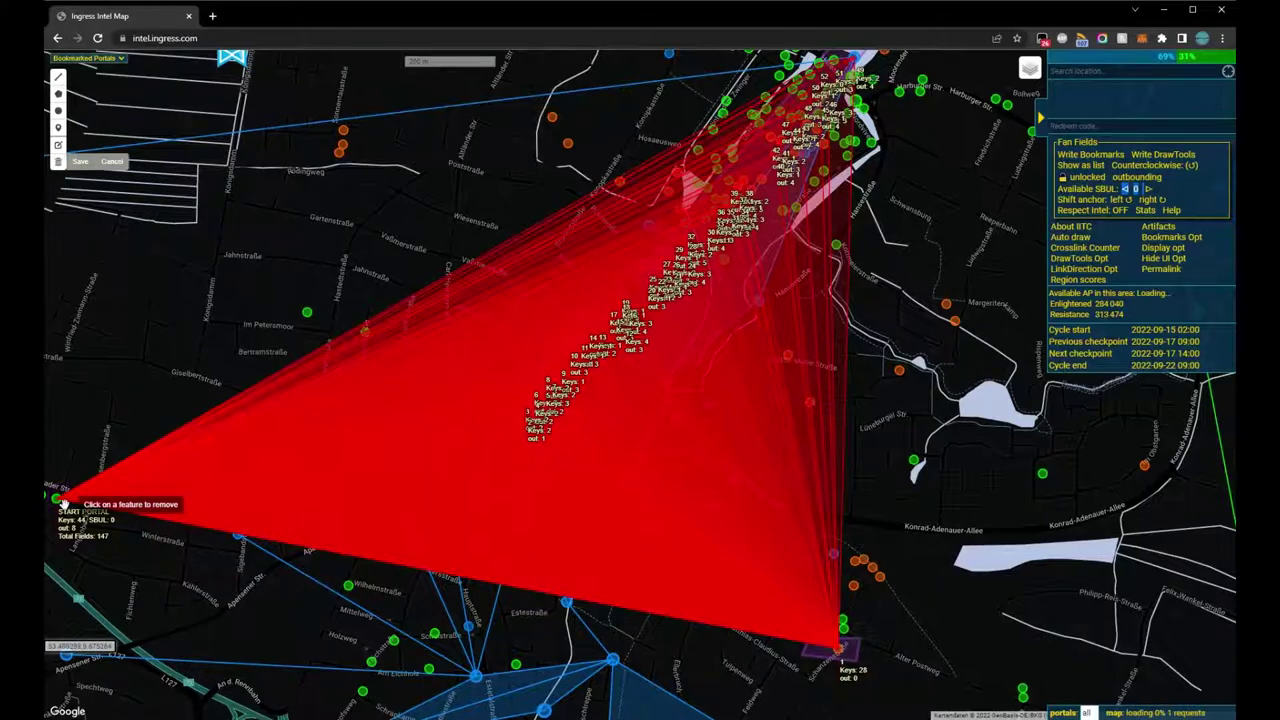
pyautogui.click(80, 161)
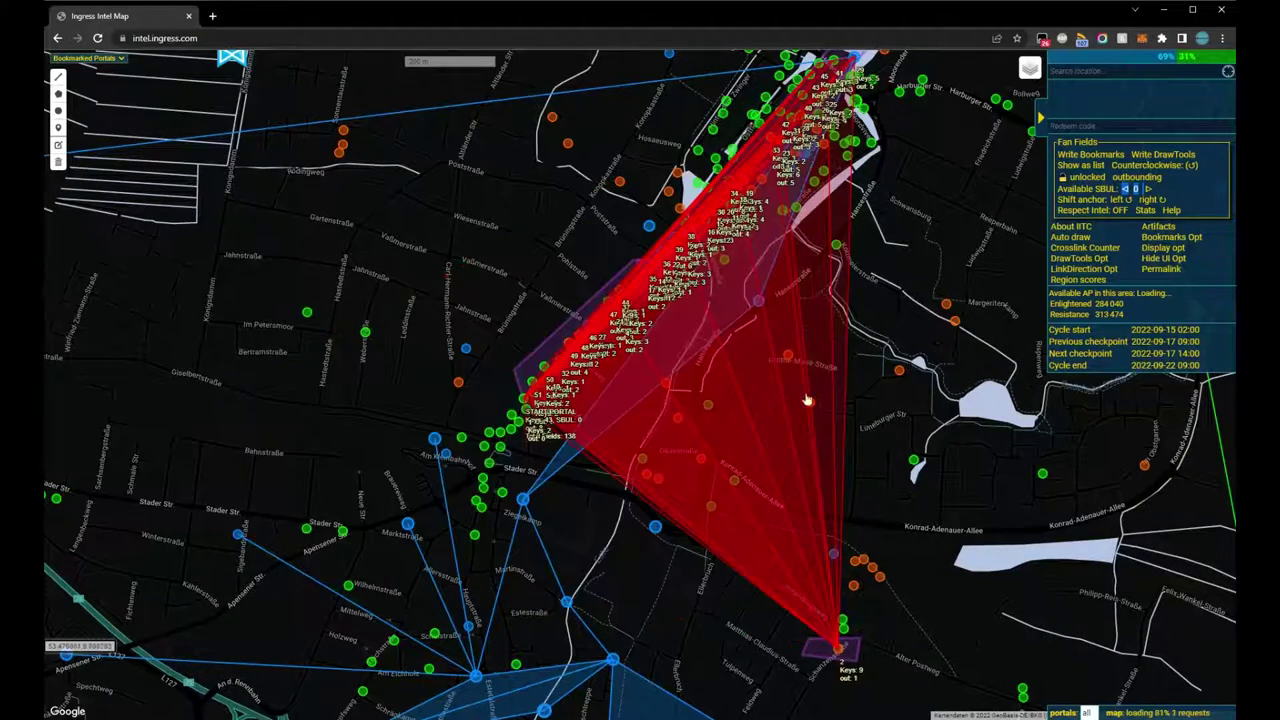
pyautogui.click(1137, 177)
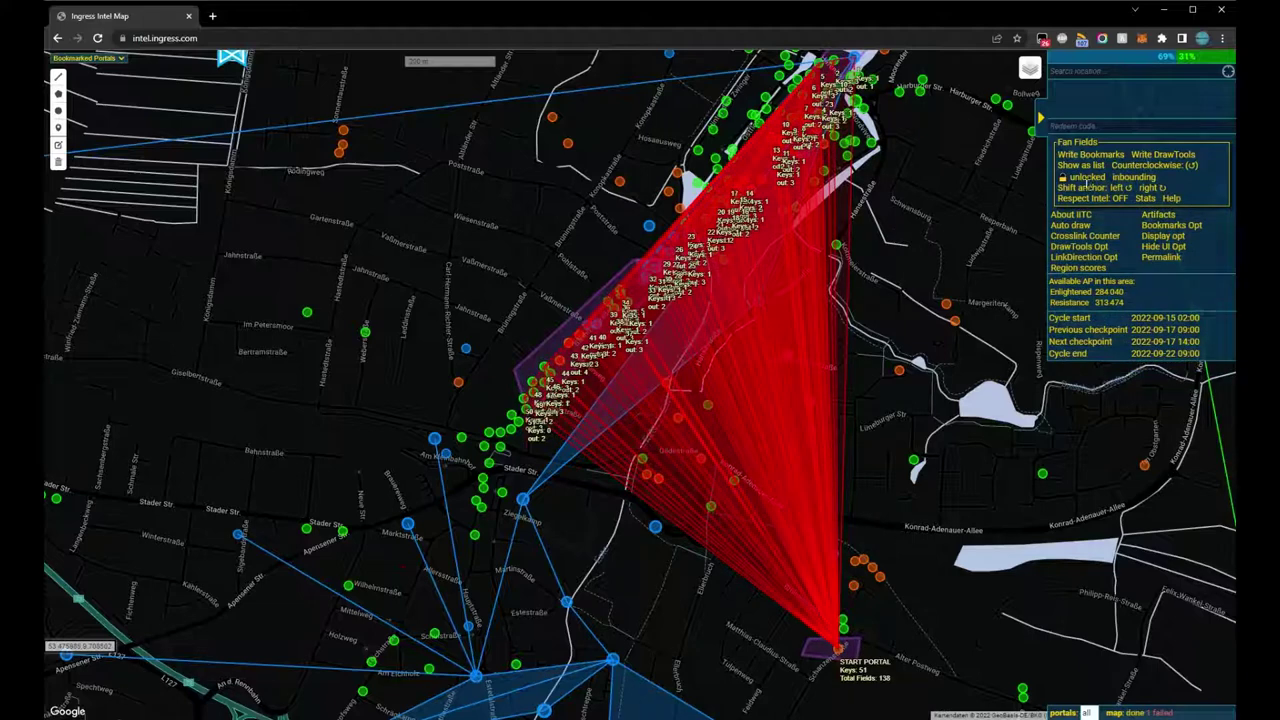
# Step: Review the 52-portal list of keys and links per portal, then close it with OK
pyautogui.click(1079, 165)
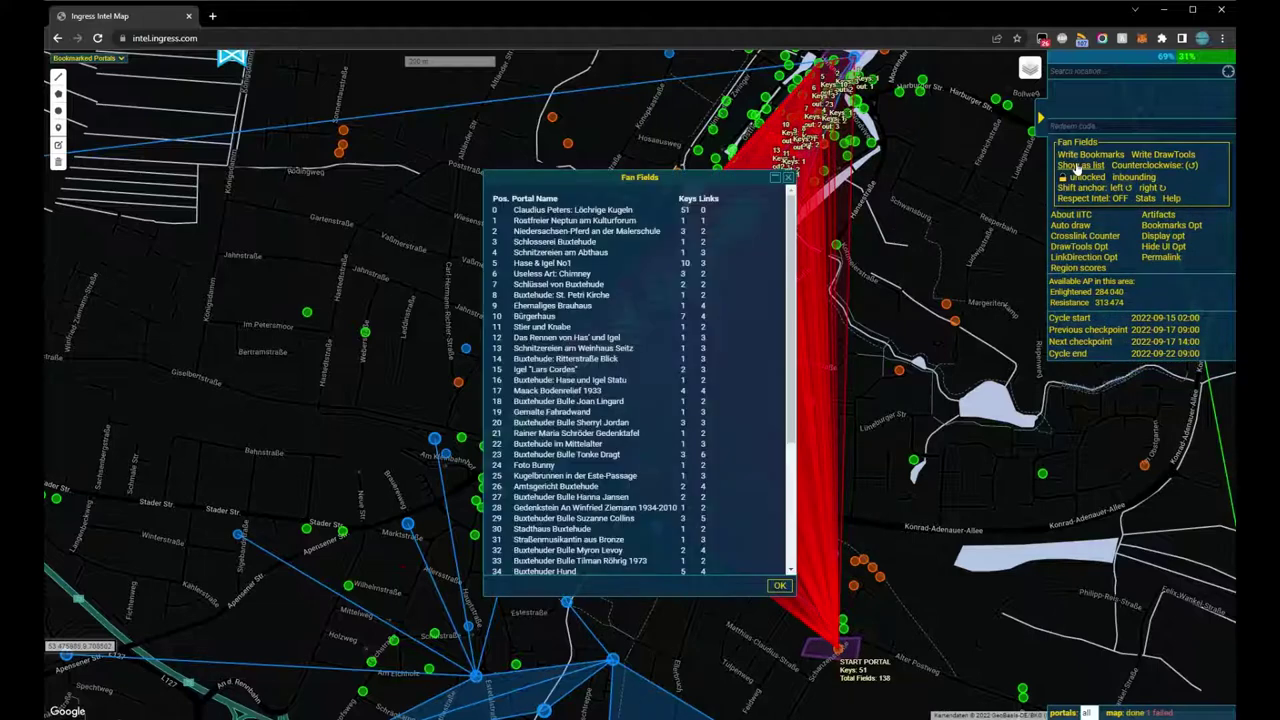
pyautogui.scroll(-3, 671, 307)
pyautogui.scroll(-1, 671, 307)
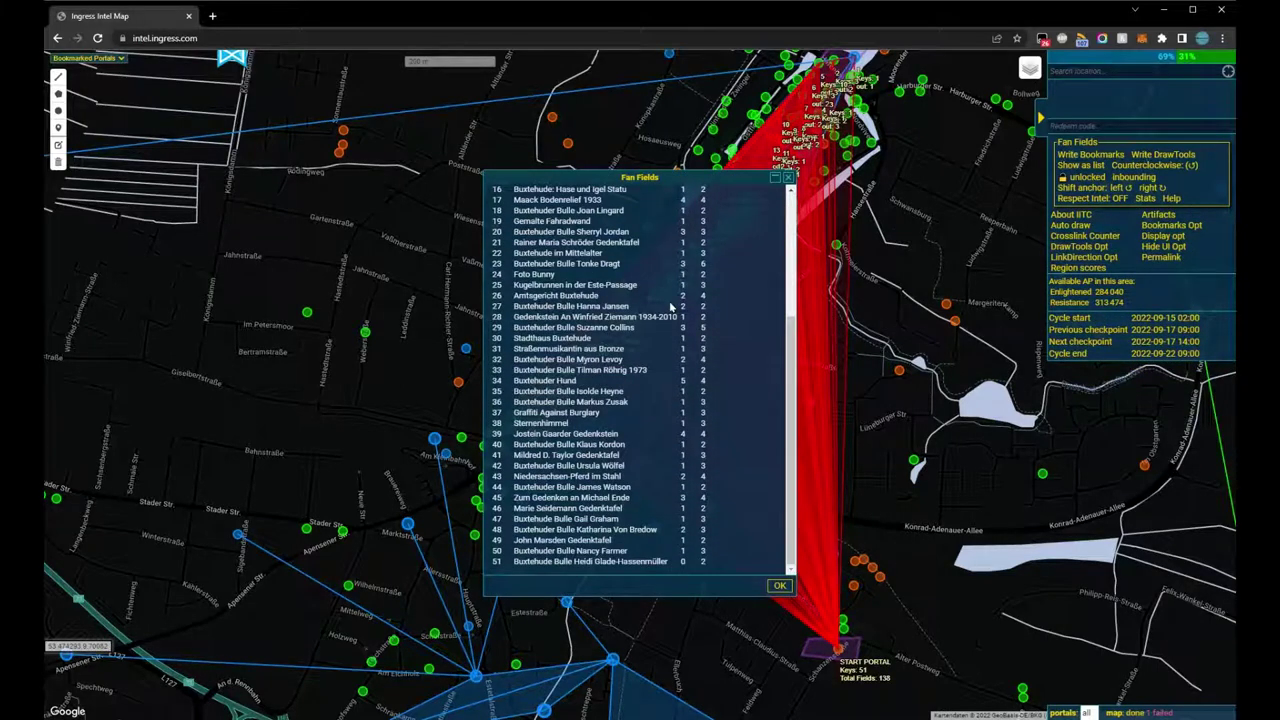
pyautogui.scroll(4, 675, 315)
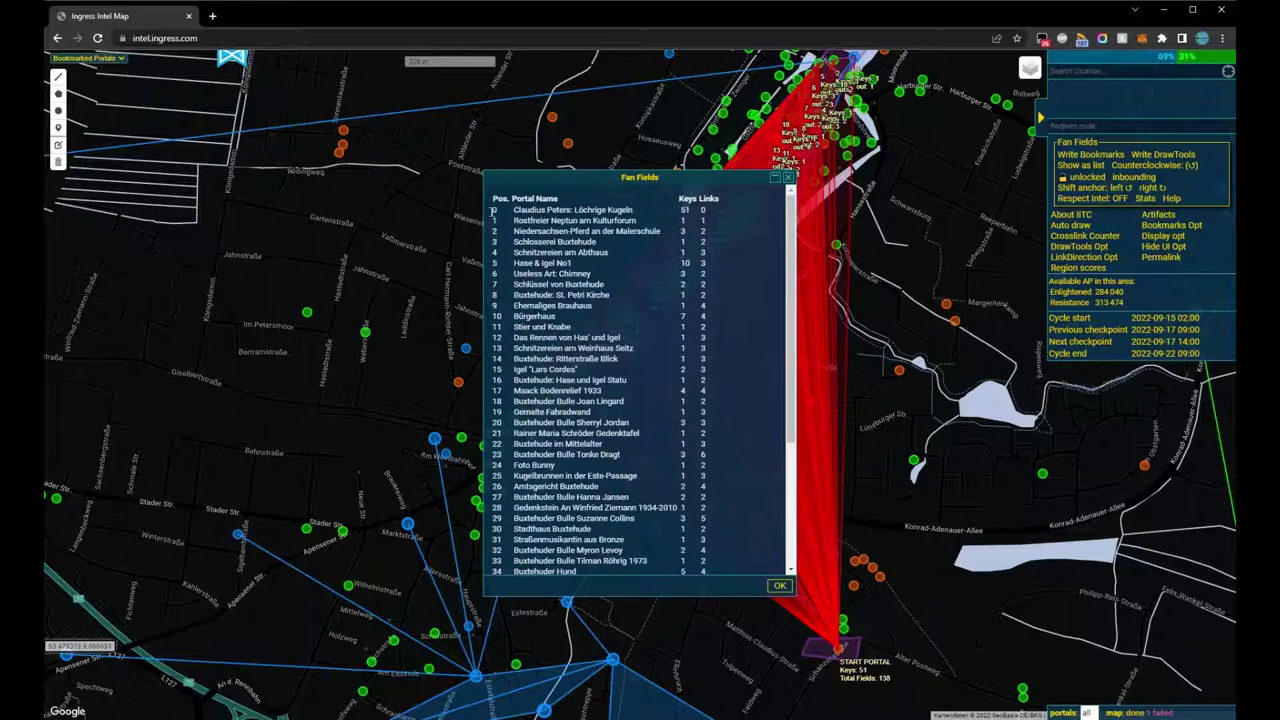
pyautogui.moveTo(492, 210); pyautogui.dragTo(742, 557)
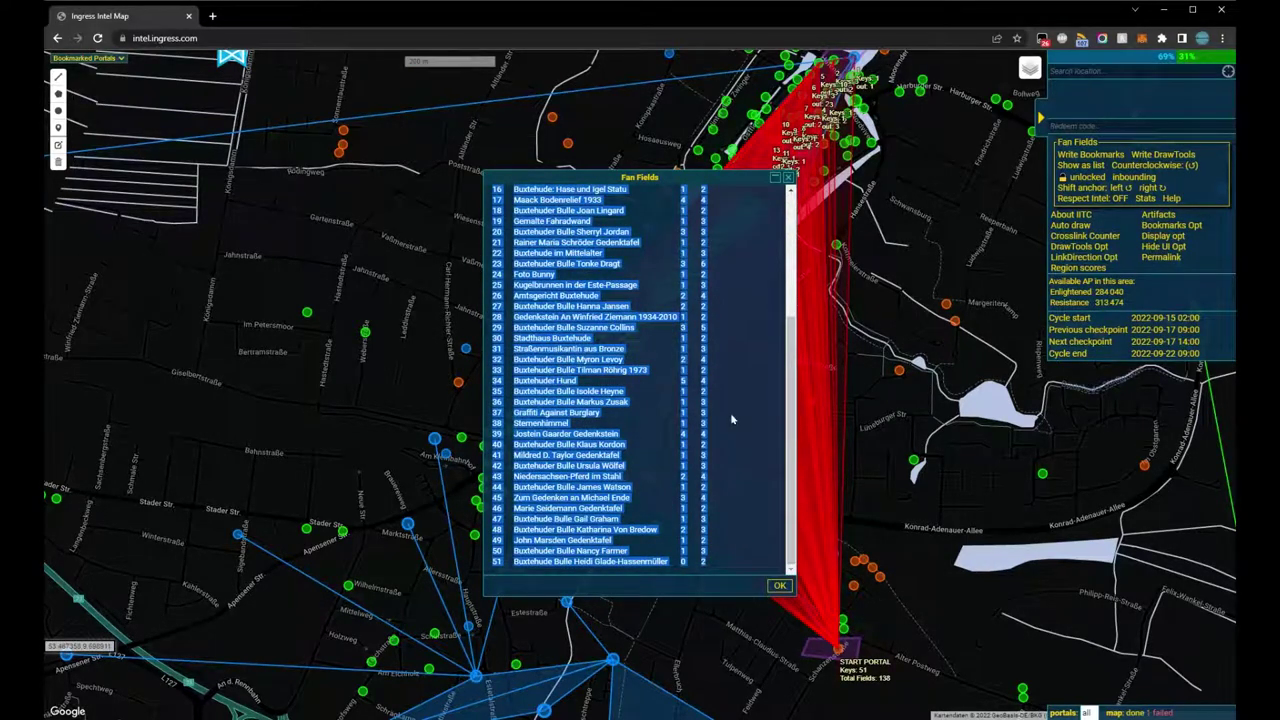
pyautogui.scroll(5, 729, 412)
pyautogui.click(597, 216)
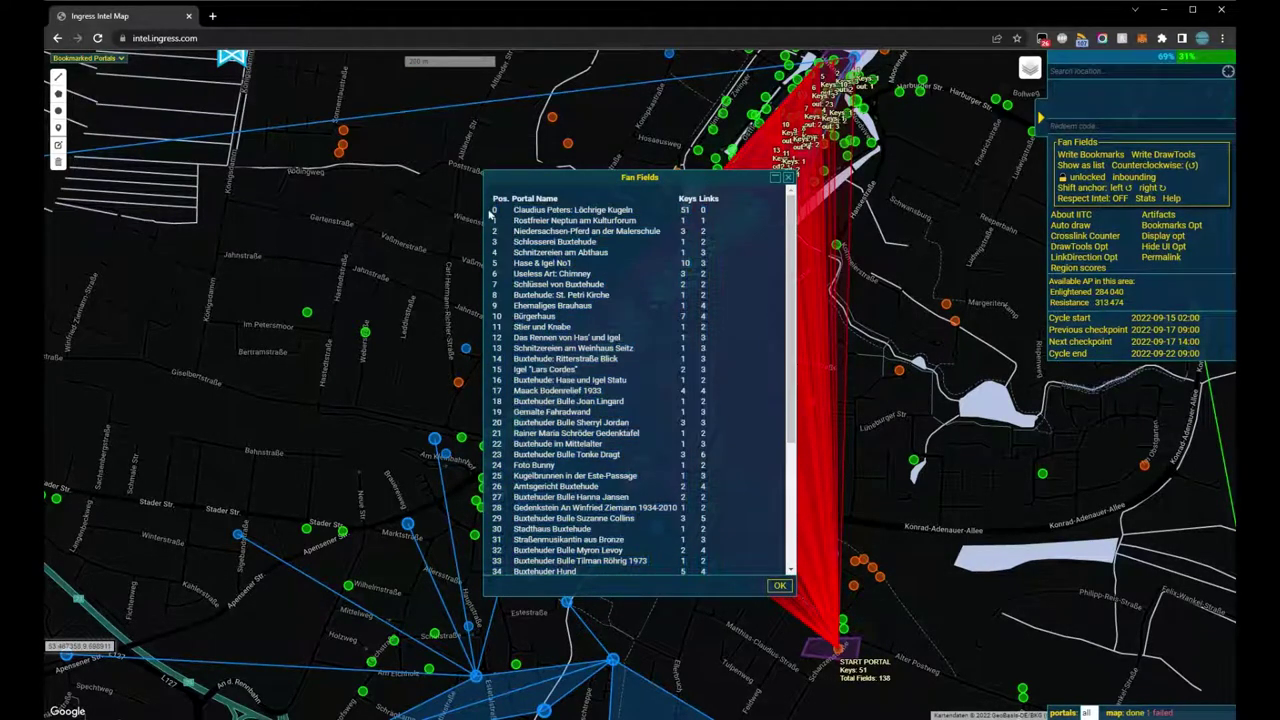
pyautogui.click(779, 587)
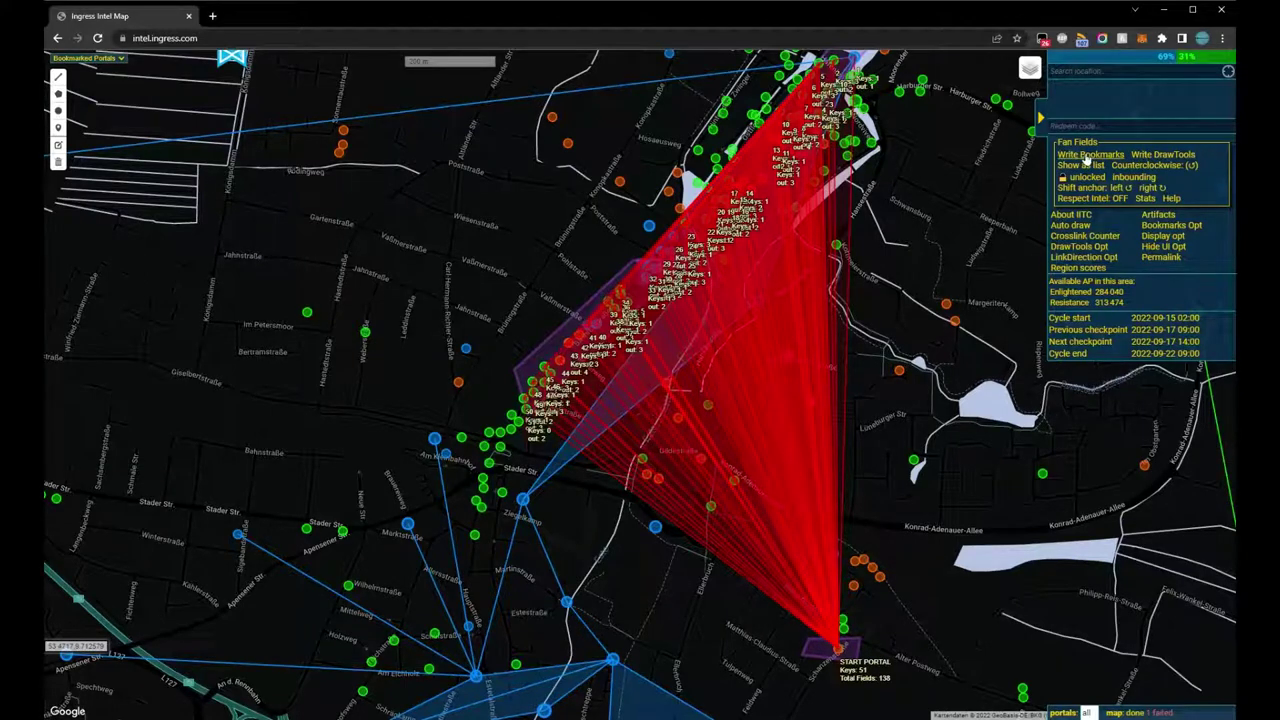
# Step: Bookmark all fan portals, review them in the Portals list, and write the fan links to DrawTools
pyautogui.click(1081, 160)
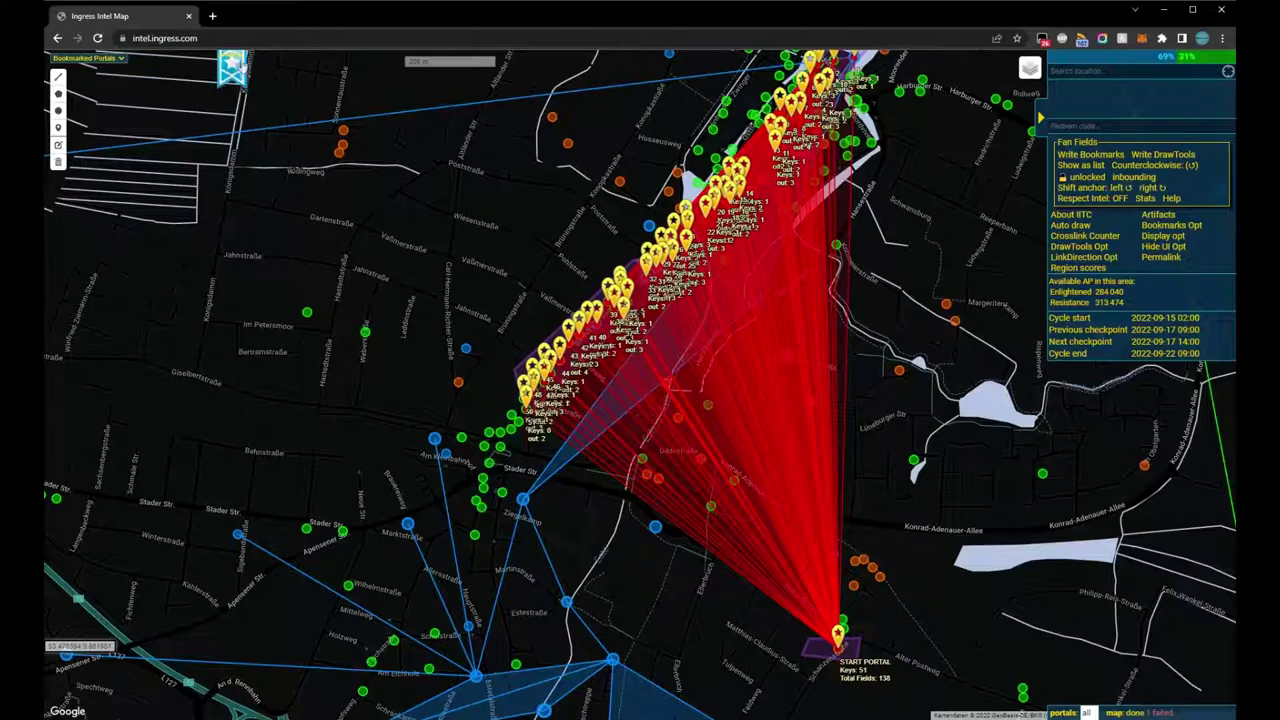
pyautogui.click(231, 64)
pyautogui.click(193, 140)
pyautogui.scroll(-2, 245, 260)
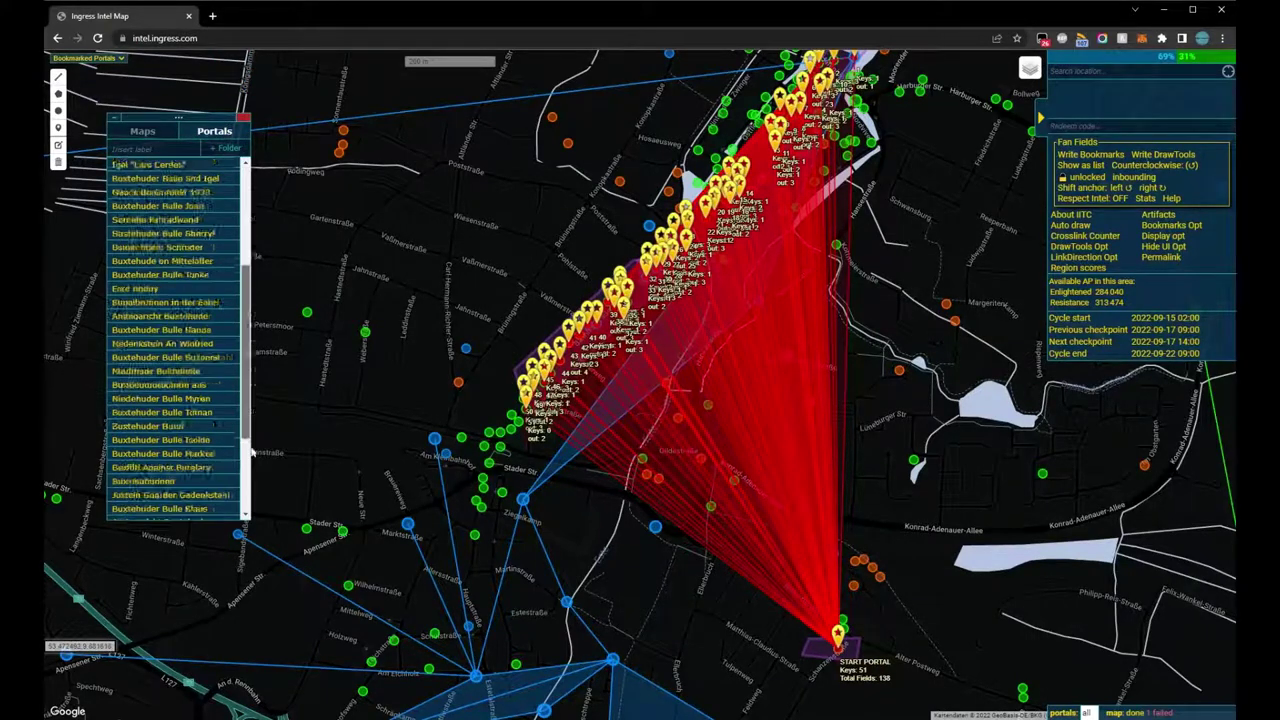
pyautogui.scroll(2, 245, 260)
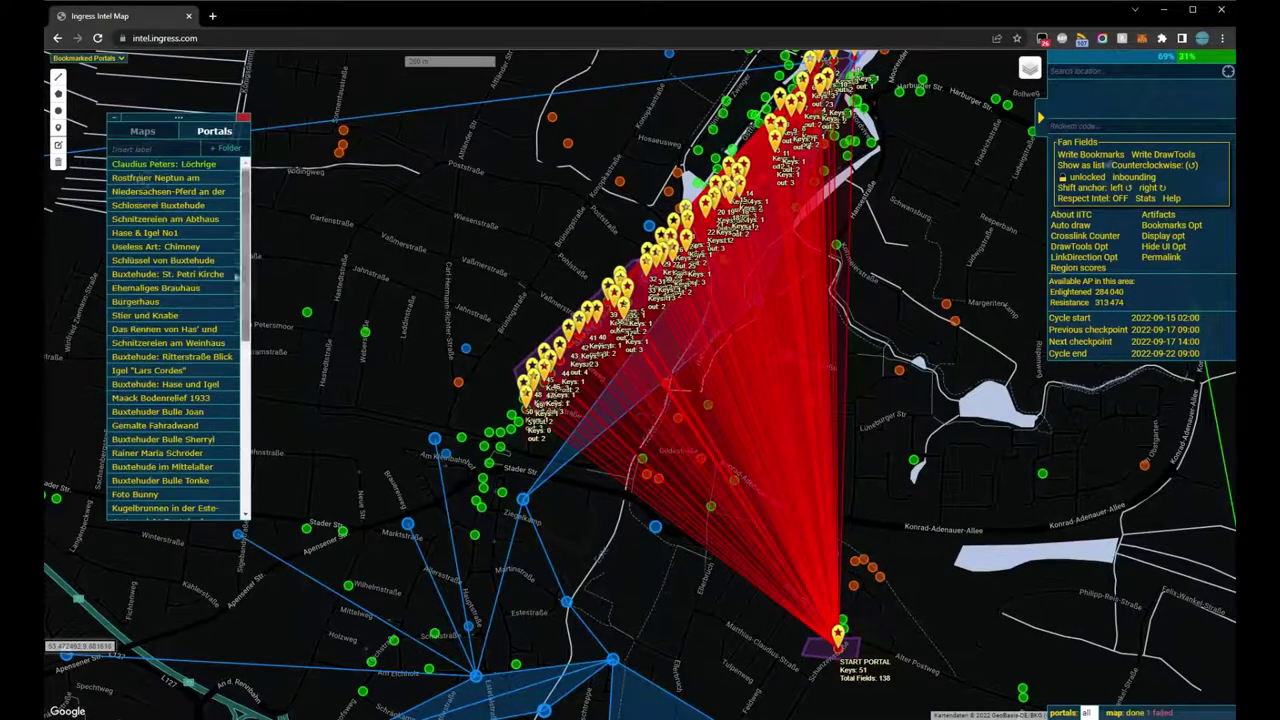
pyautogui.click(1183, 156)
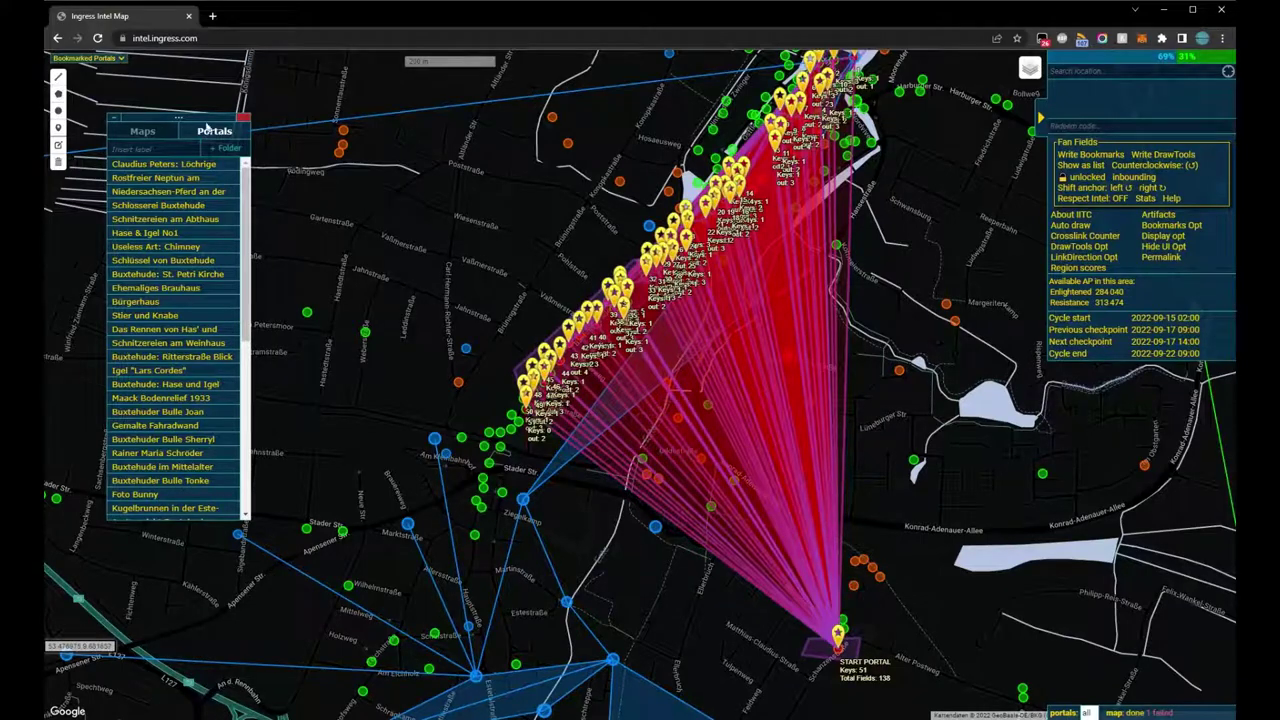
pyautogui.click(178, 116)
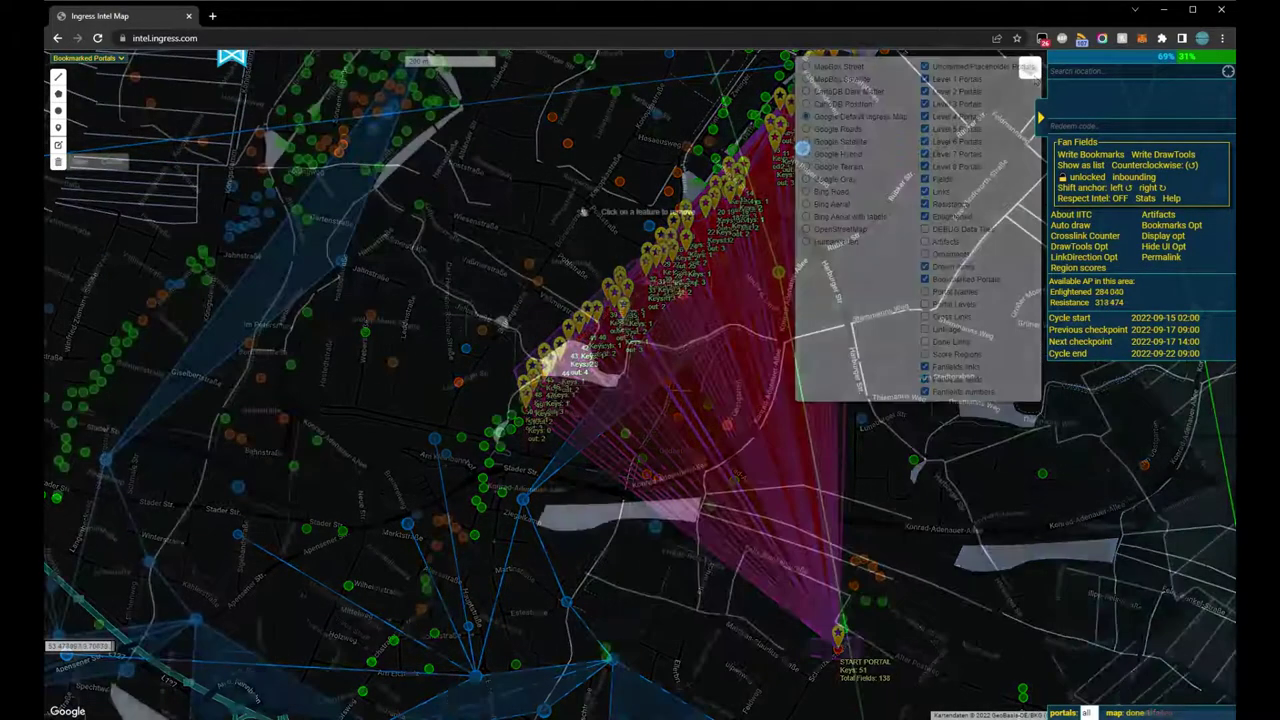
# Step: Draw a five-cornered polygon over the portals between Konrad-Adenauer-Allee and Rübker Str
pyautogui.click(58, 161)
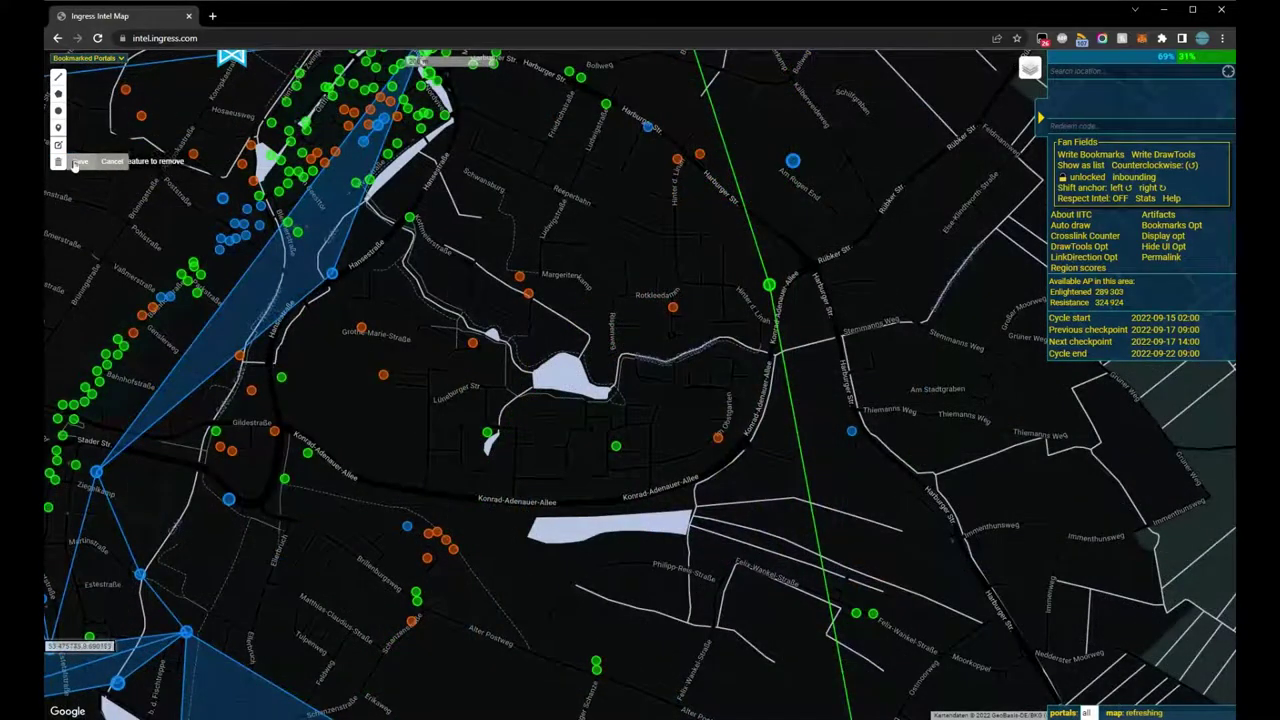
pyautogui.click(58, 161)
pyautogui.click(58, 93)
pyautogui.click(522, 237)
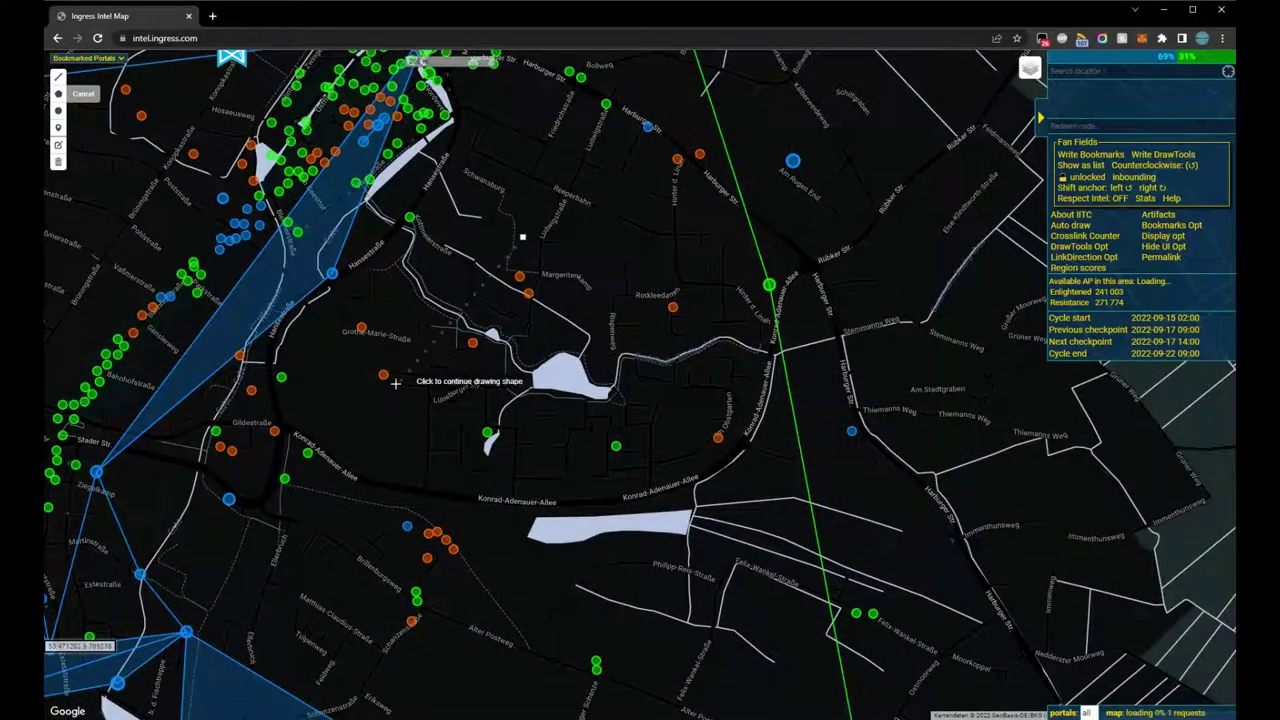
pyautogui.click(347, 373)
pyautogui.click(447, 502)
pyautogui.click(903, 523)
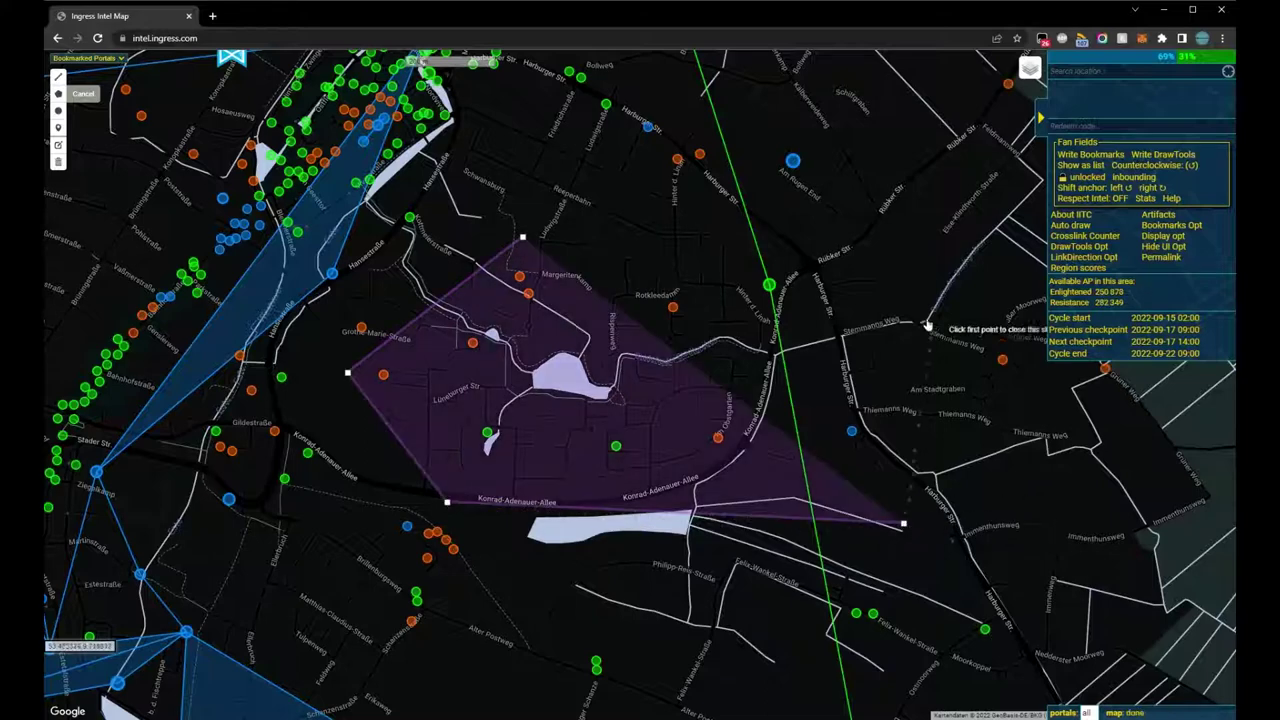
pyautogui.click(880, 224)
pyautogui.click(881, 226)
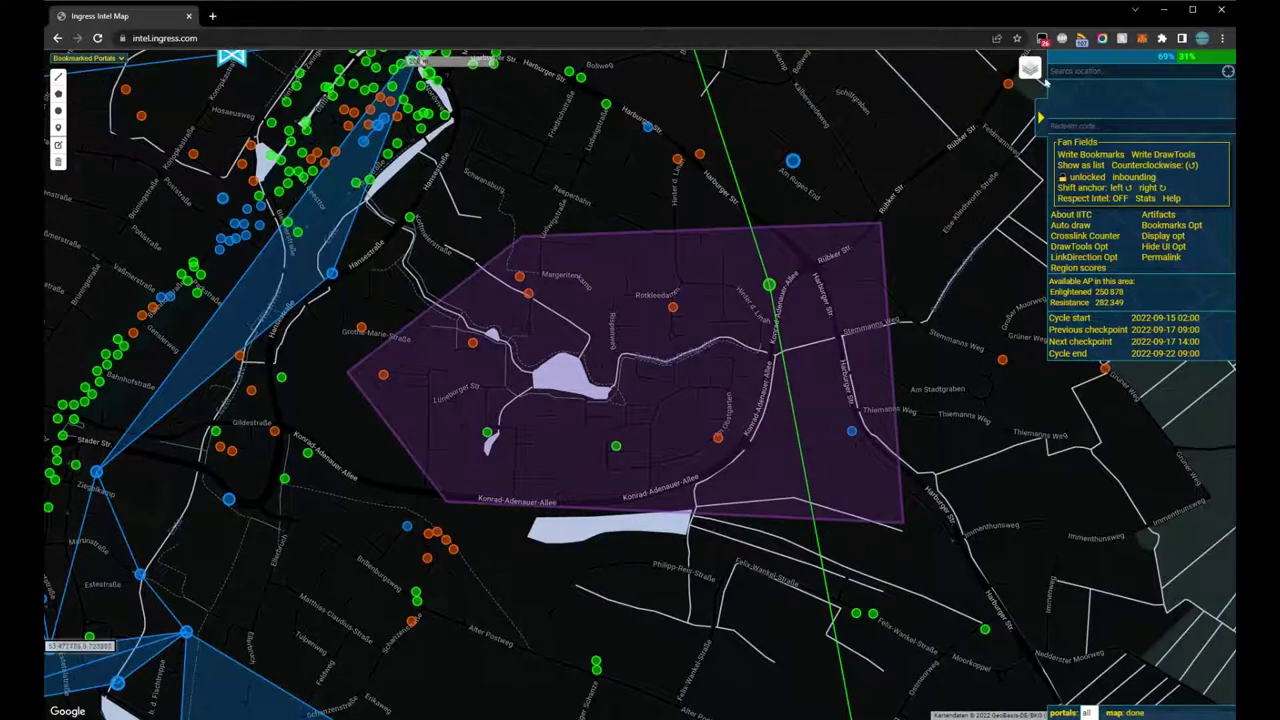
# Step: Toggle the Fanfields links, fields and numbers layers, finishing with links and fields hidden
pyautogui.moveTo(1032, 70)
pyautogui.click(950, 367)
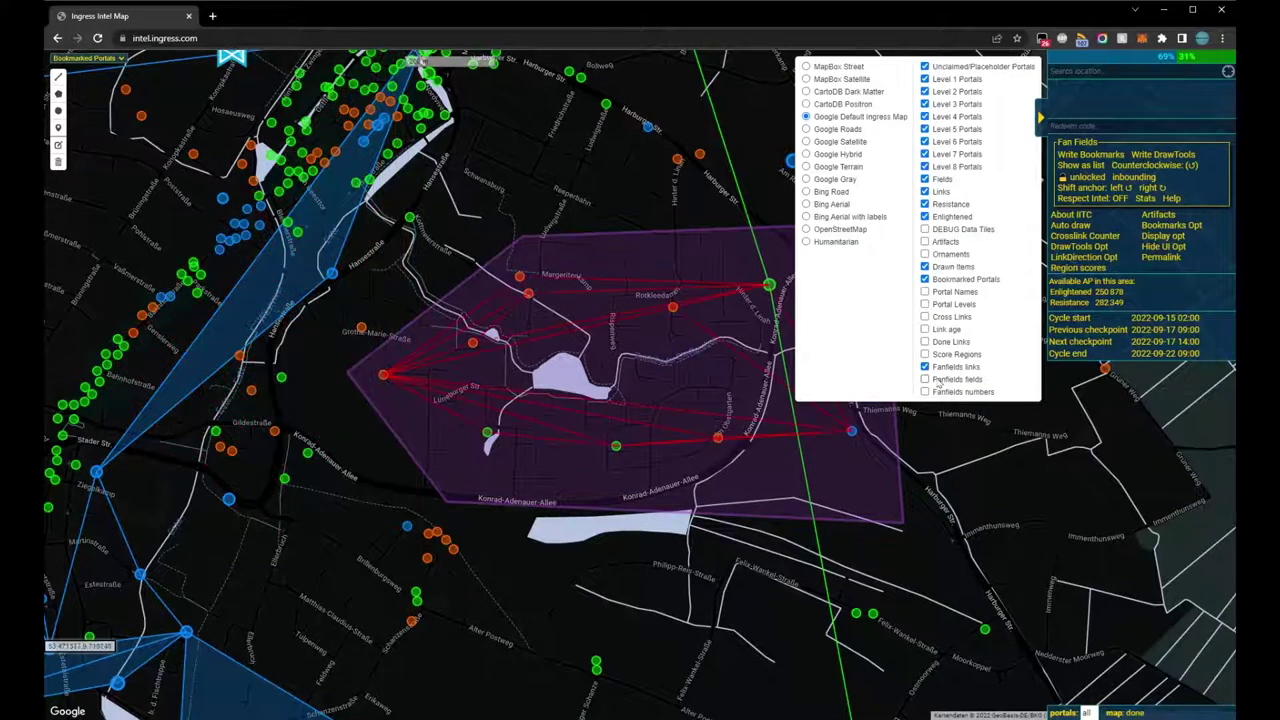
pyautogui.click(940, 380)
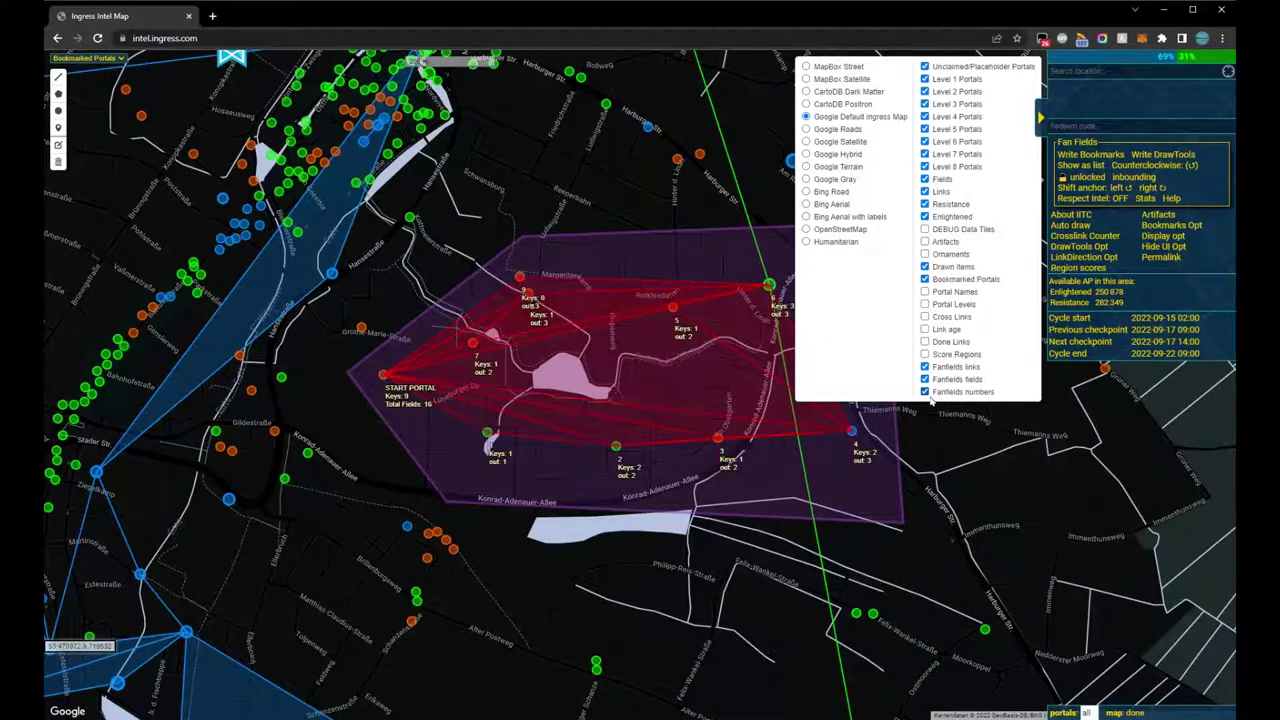
pyautogui.click(926, 394)
pyautogui.click(926, 380)
pyautogui.click(926, 367)
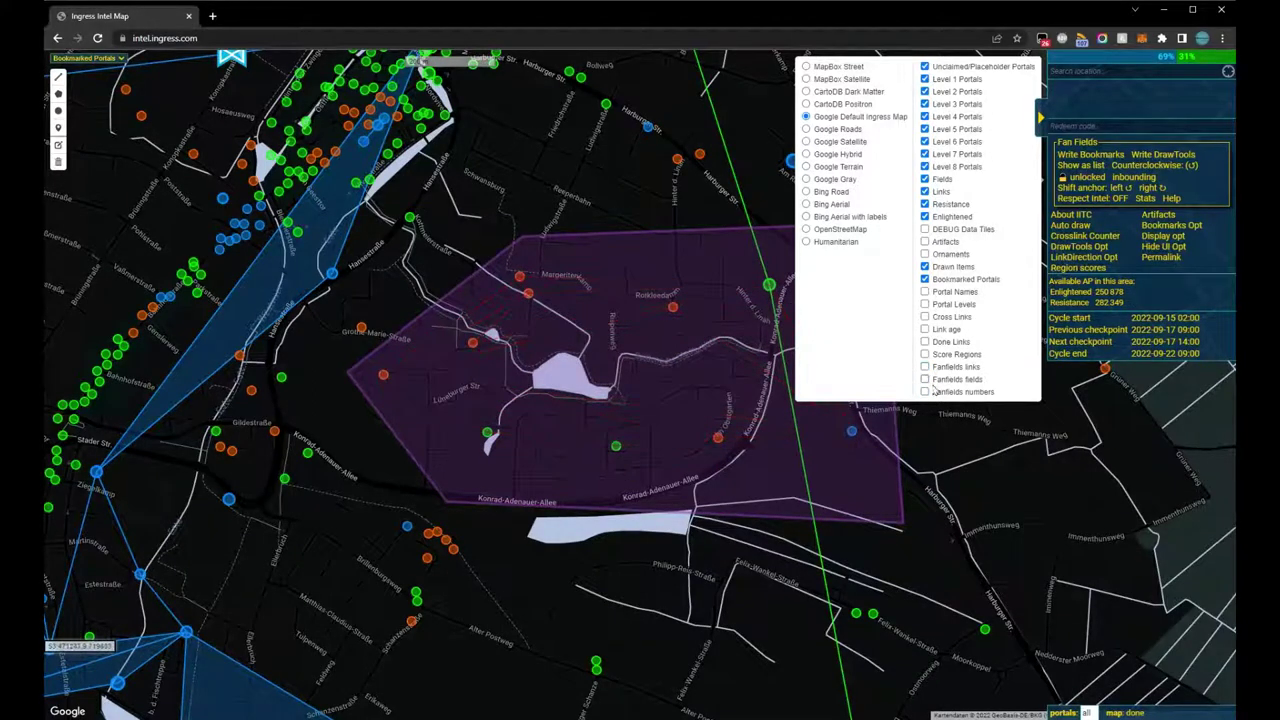
pyautogui.click(925, 380)
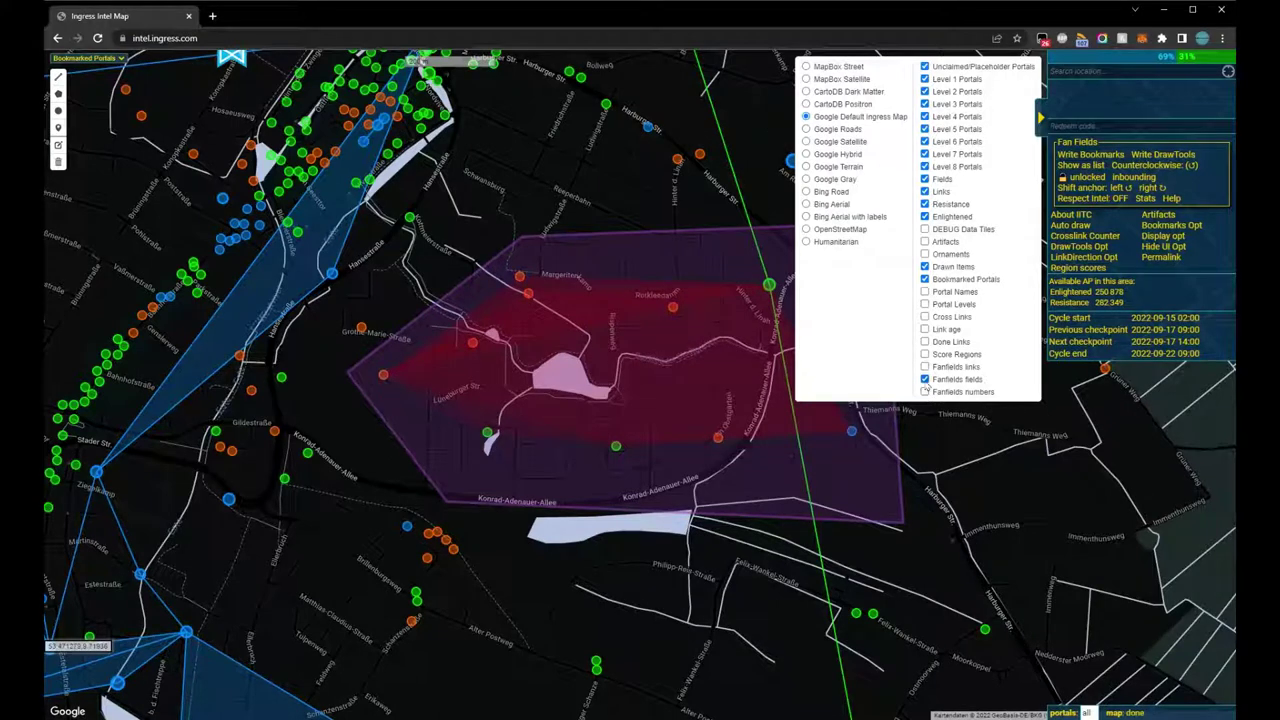
pyautogui.click(925, 380)
pyautogui.click(925, 367)
pyautogui.click(925, 367)
pyautogui.click(925, 392)
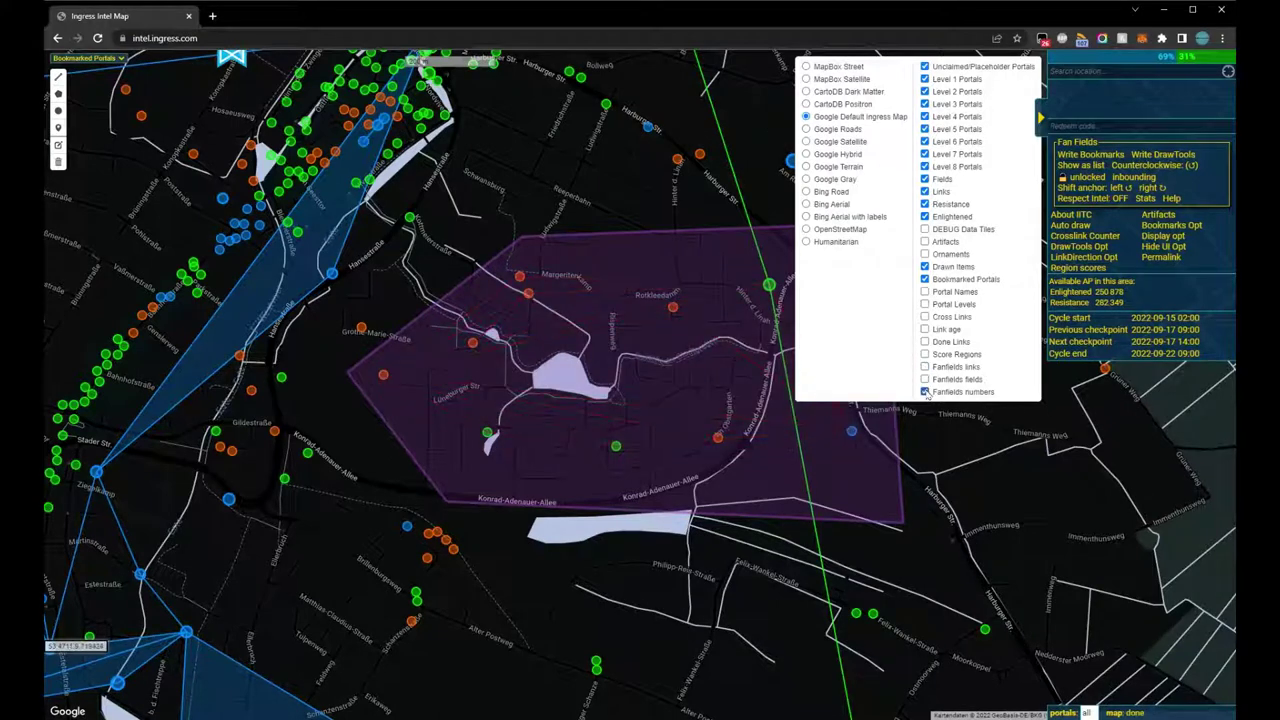
# Step: Show the fan fields and links again and shift the start to the north-eastern portal
pyautogui.click(925, 380)
pyautogui.click(925, 367)
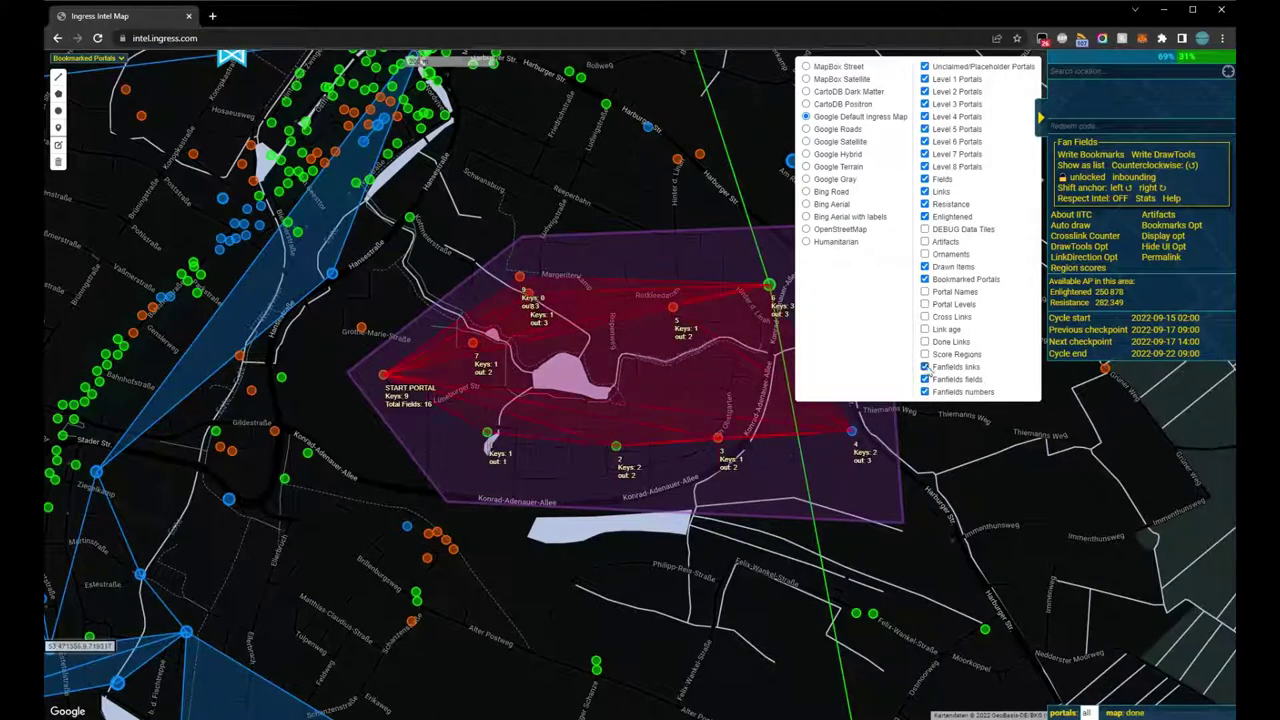
pyautogui.click(1151, 188)
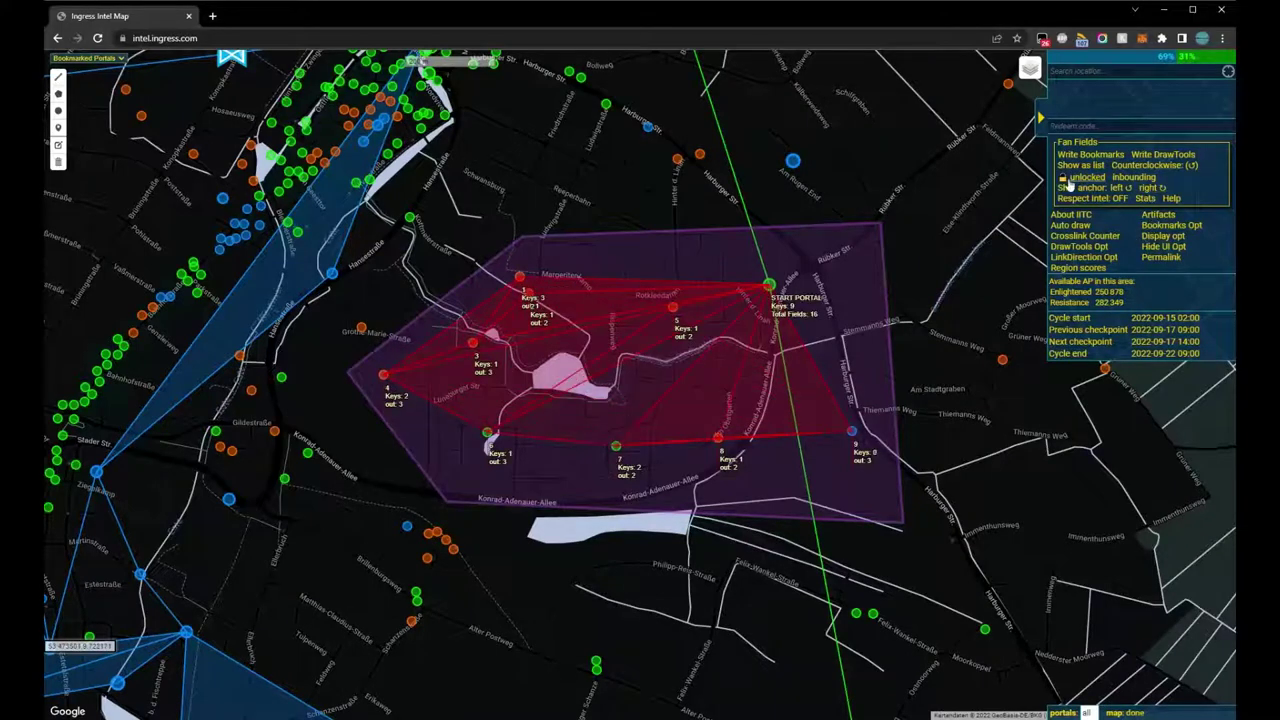